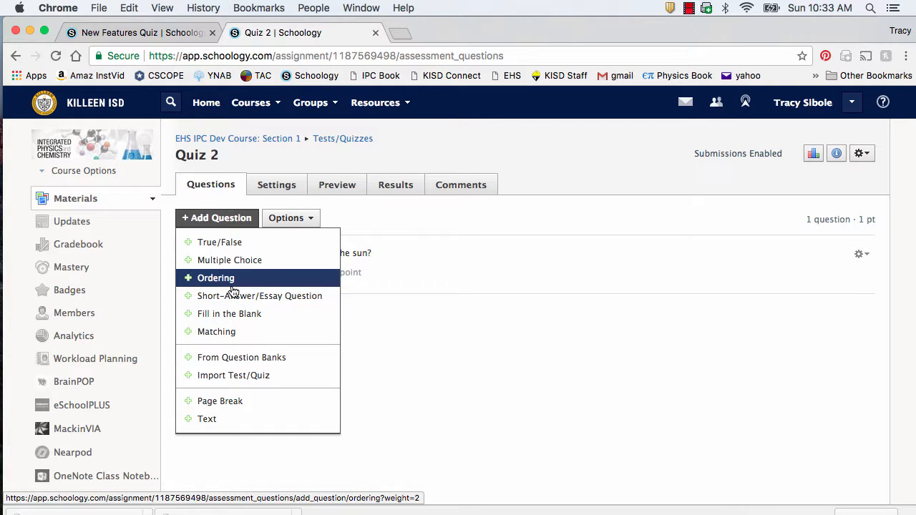
Step: Create a True/False question 'Jerry was one of the Beatles.' with False as the correct answer
left_click(231, 245)
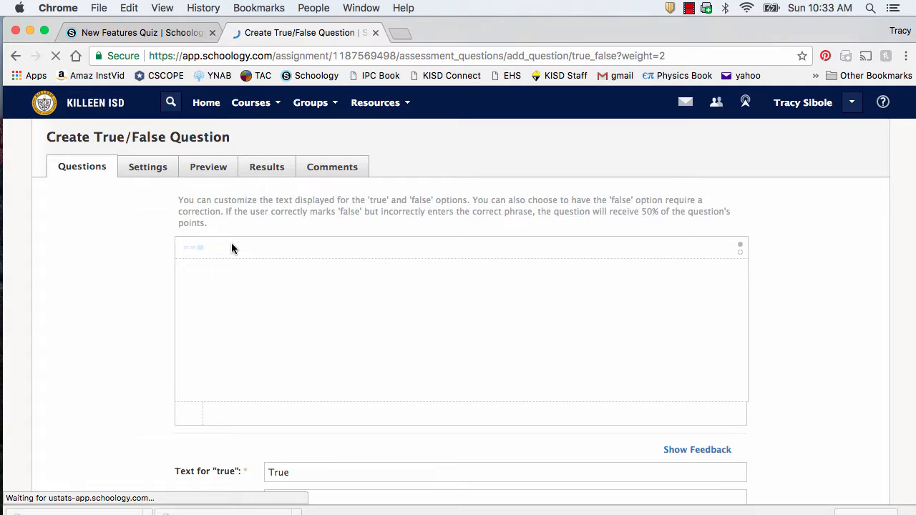
type("Jerry was one of the Beatles.")
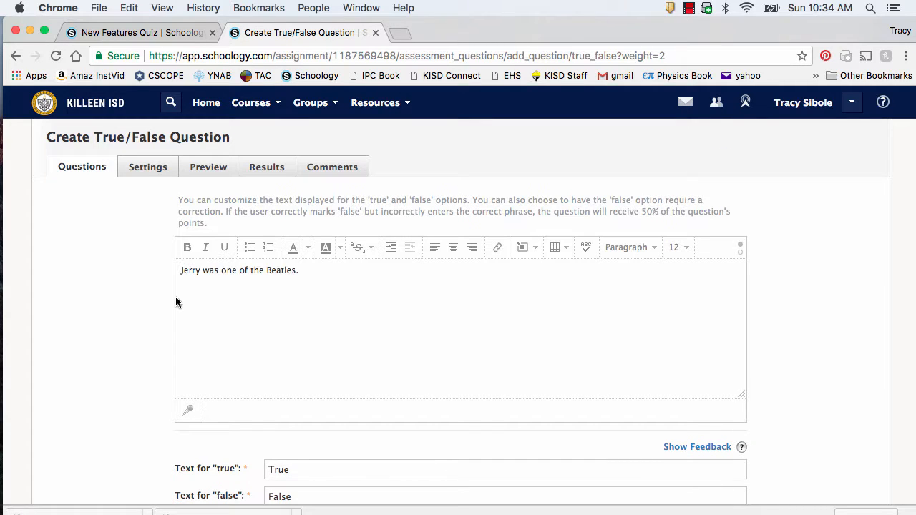
scroll(177, 301, "down", 2)
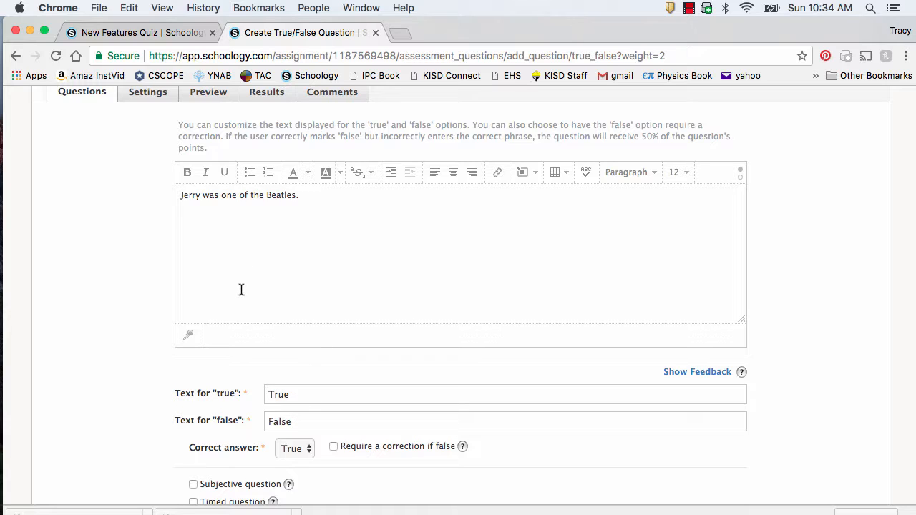
scroll(365, 473, "down", 2)
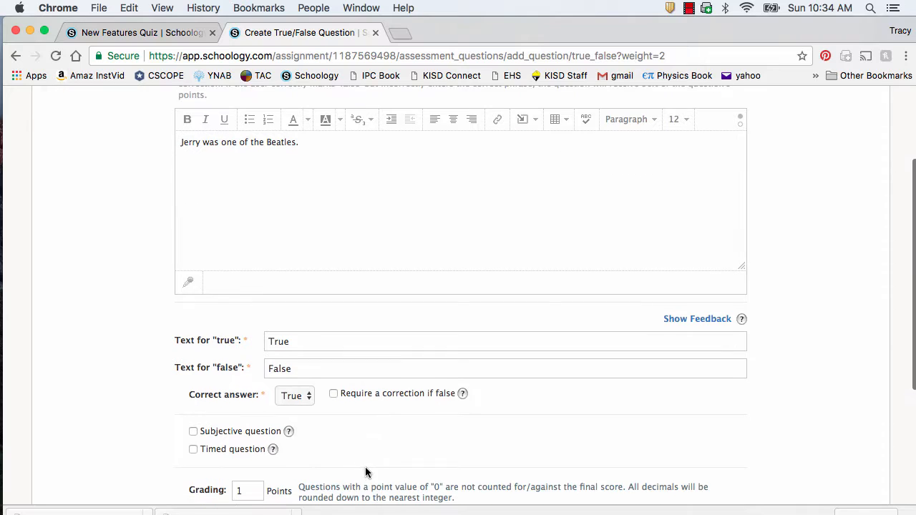
left_click(294, 397)
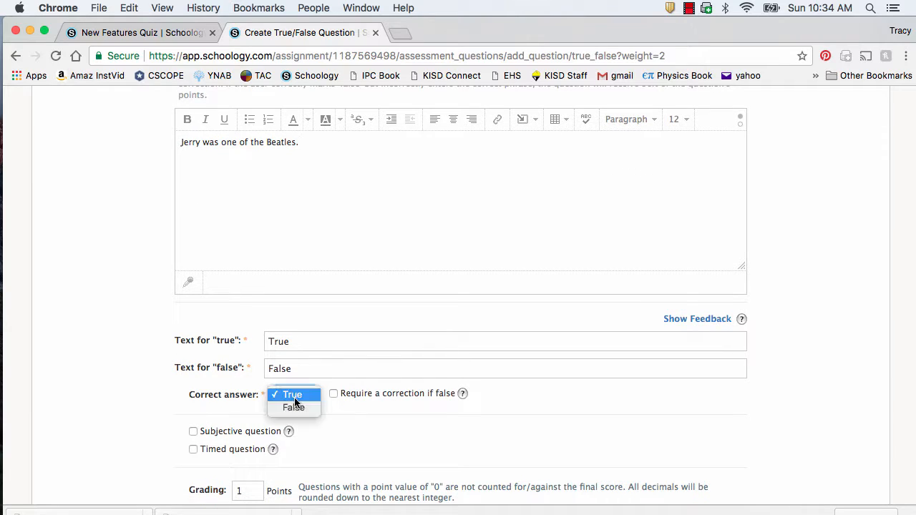
left_click(298, 405)
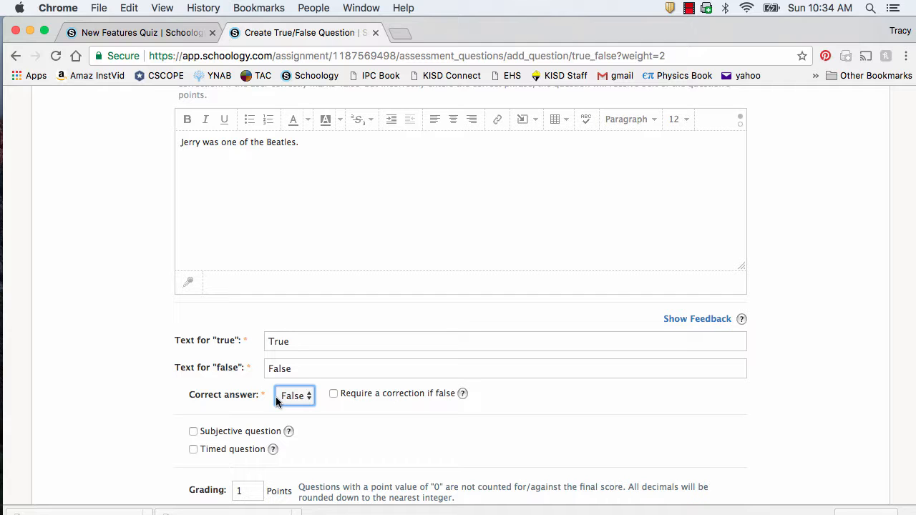
scroll(352, 413, "up", 1)
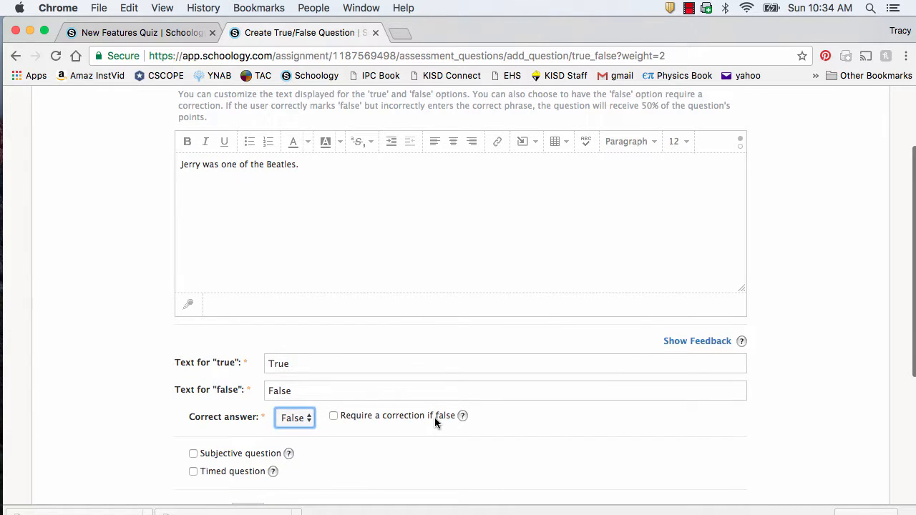
scroll(239, 234, "up", 1)
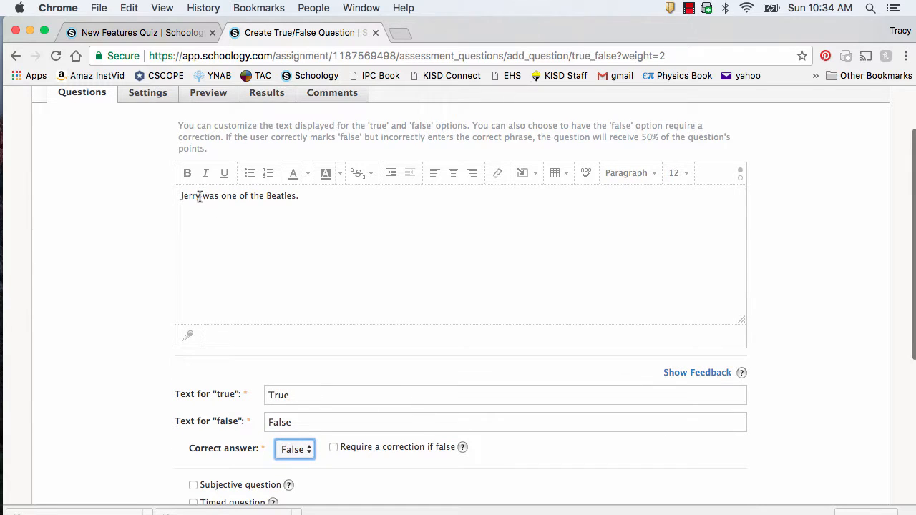
Step: Underline 'Jerry' and add replacement-word instructions to the False option text
left_click_drag(200, 197, 181, 199)
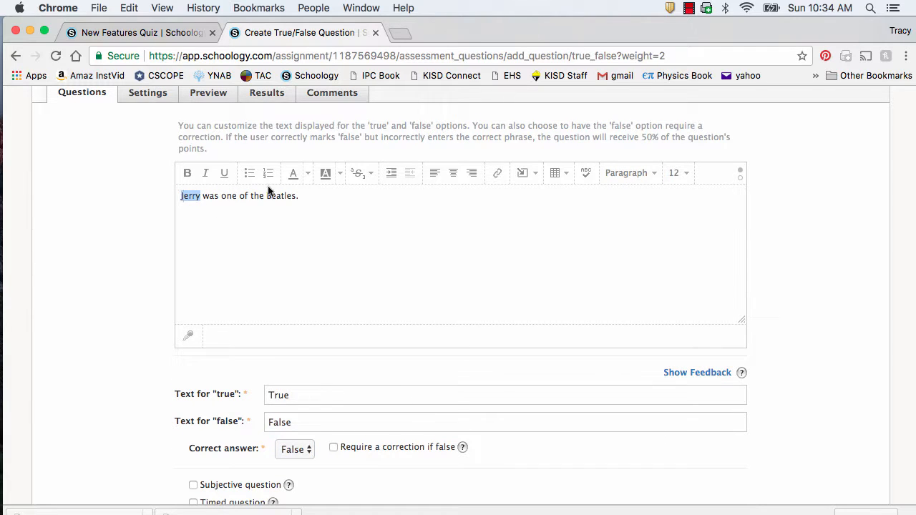
left_click(223, 174)
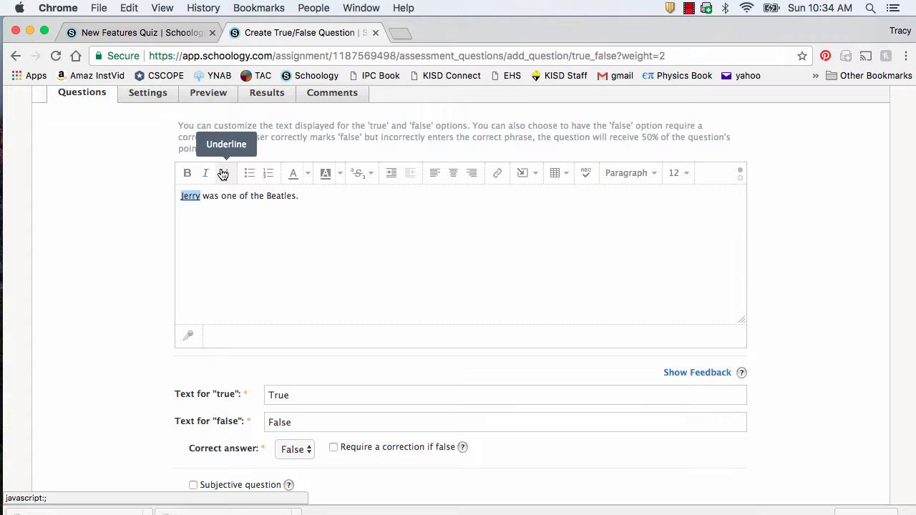
scroll(356, 272, "down", 1)
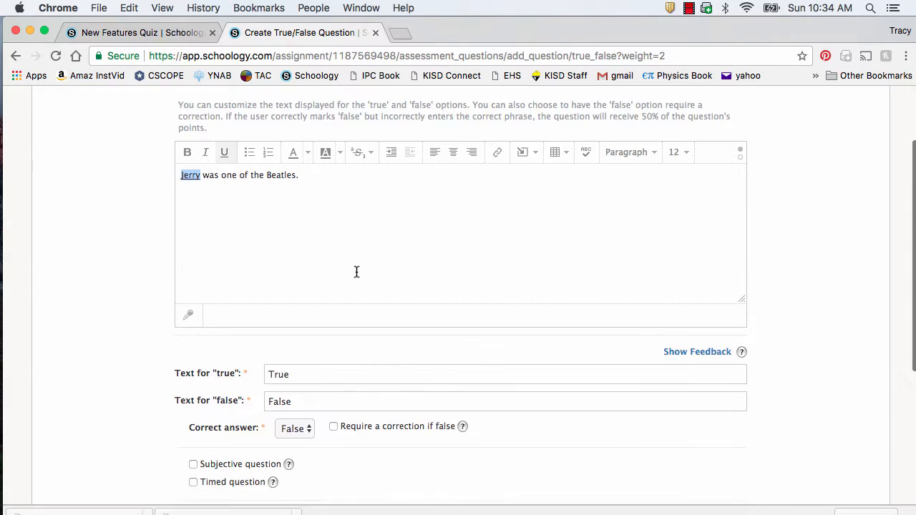
left_click(317, 399)
type("- ")
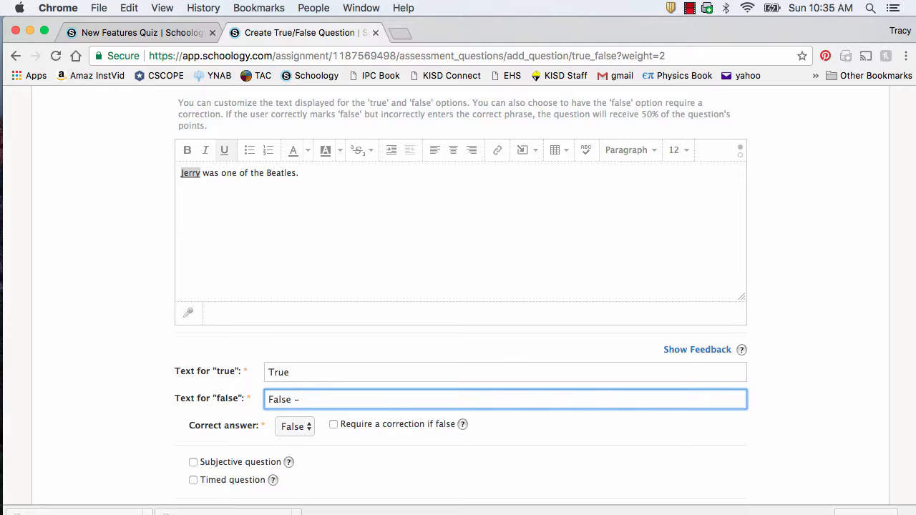
type("Type in the word that would replace the underlined word to make it a true statement.")
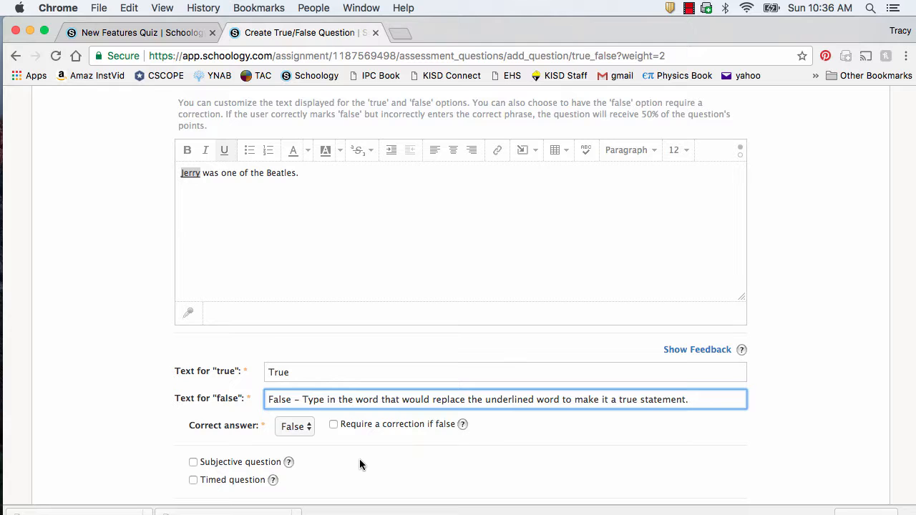
Step: Turn on 'Require a correction if false' with 'George' as the correct phrase at 50% weight
left_click(334, 424)
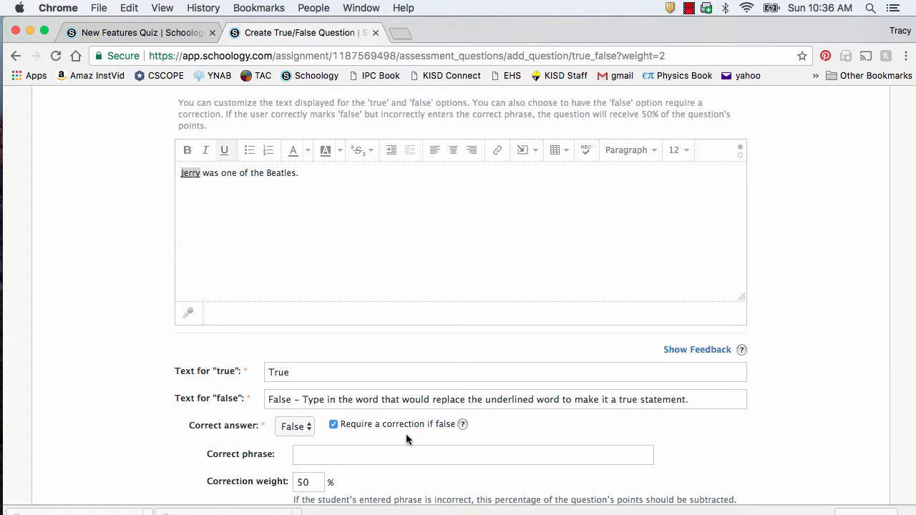
scroll(406, 439, "down", 2)
left_click(366, 405)
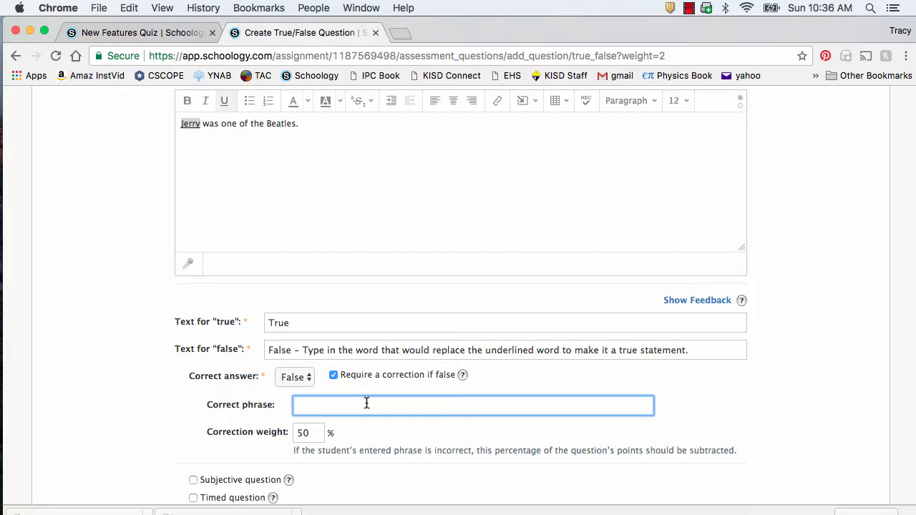
type("George")
scroll(434, 451, "down", 1)
scroll(360, 441, "down", 1)
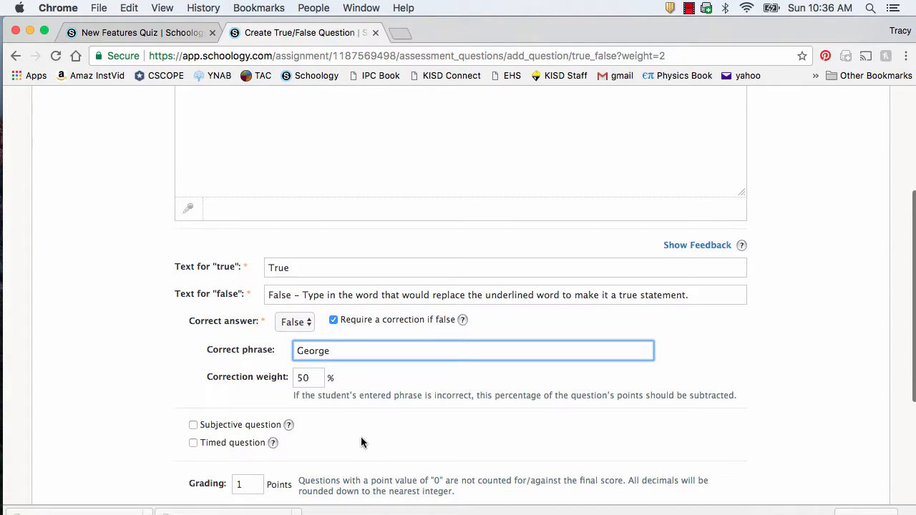
scroll(130, 362, "up", 3)
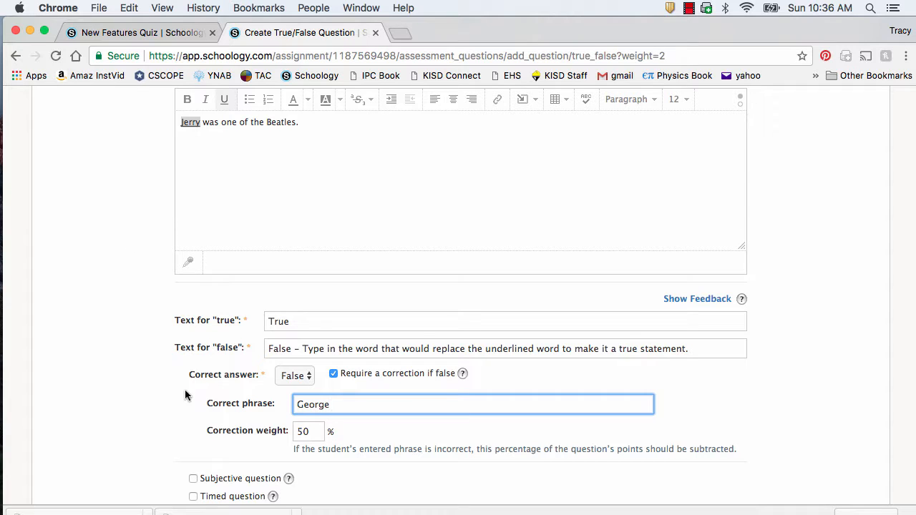
Step: Flag the Jerry question as subjective, keeping it untimed at 1 point
left_click(194, 479)
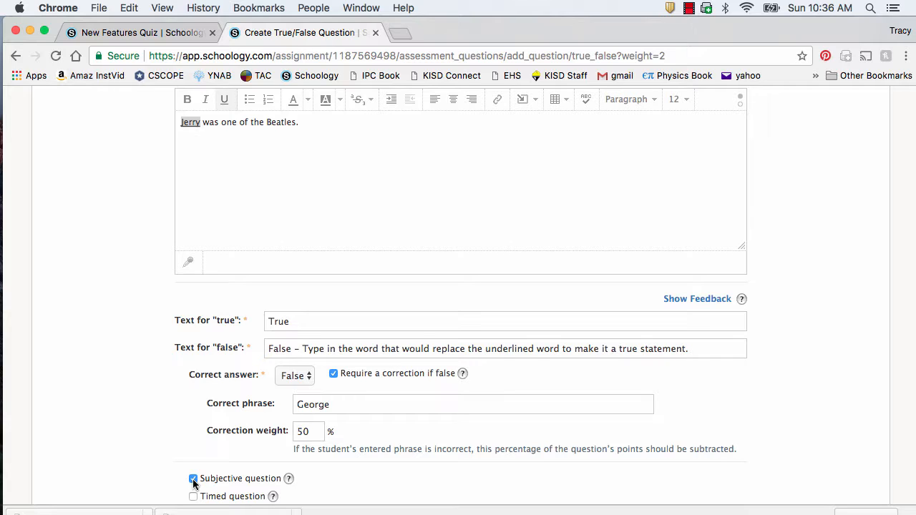
scroll(327, 494, "down", 1)
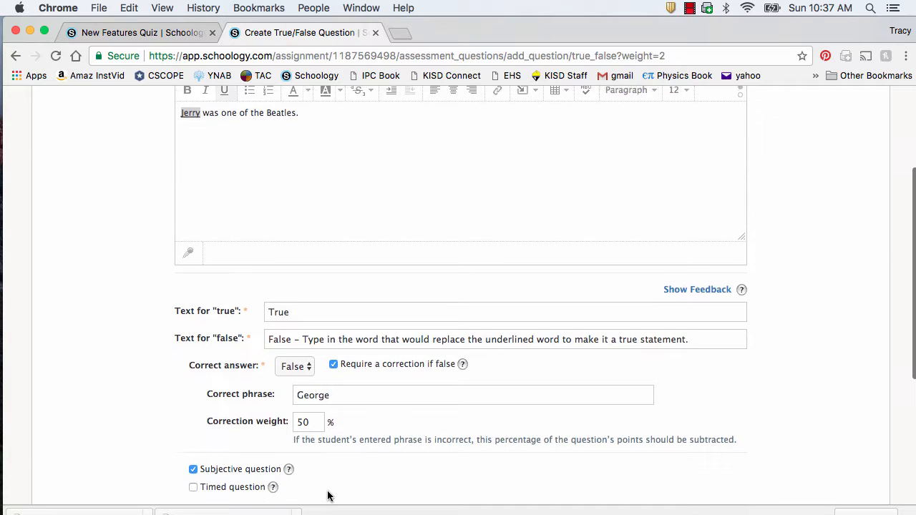
scroll(328, 495, "down", 1)
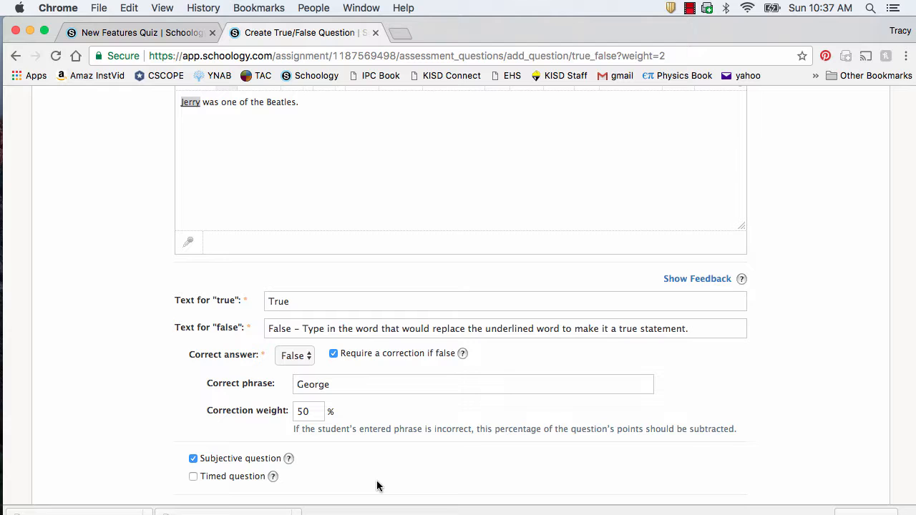
scroll(361, 485, "down", 2)
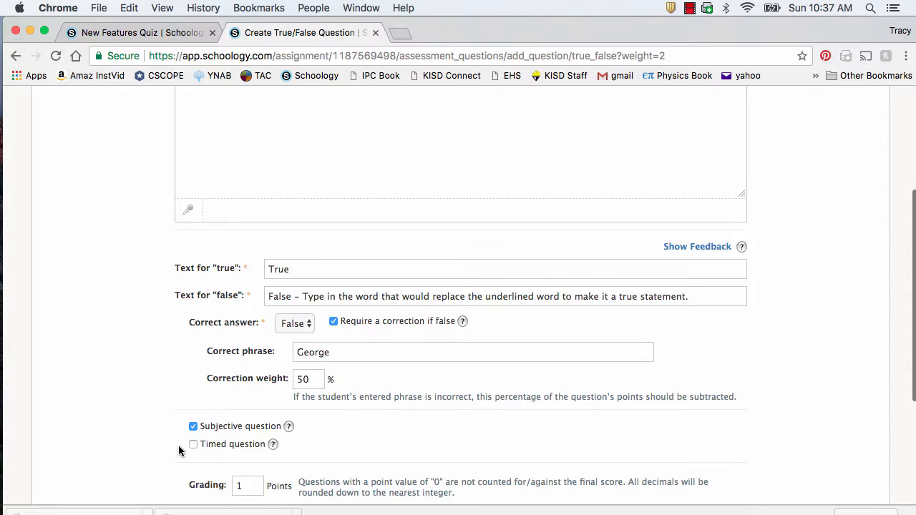
mouse_move(271, 444)
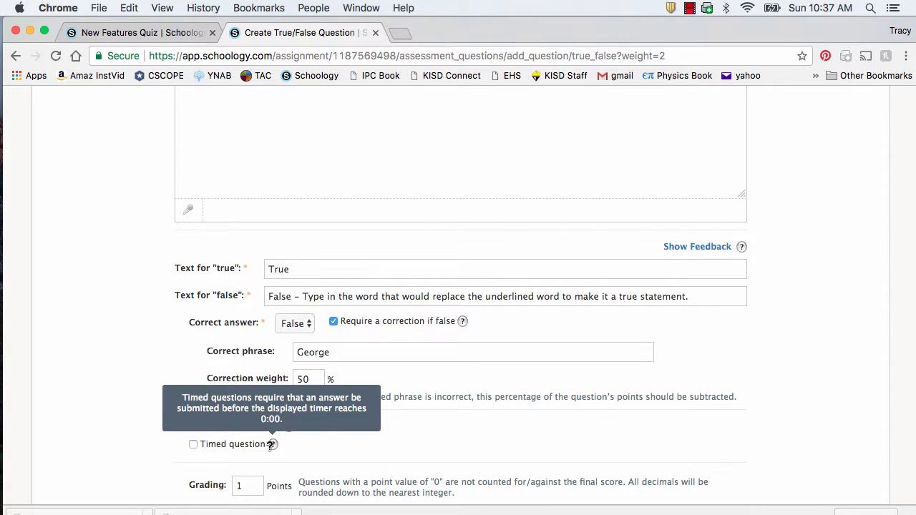
scroll(304, 462, "down", 3)
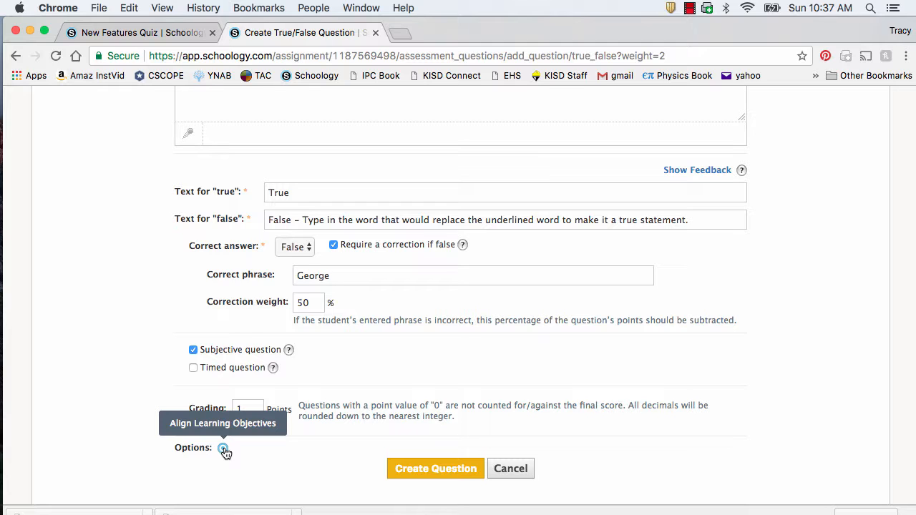
Step: Add incorrect-answer feedback 'This is not true because Jerry is not a Beatle.'
left_click(431, 467)
scroll(821, 403, "down", 2)
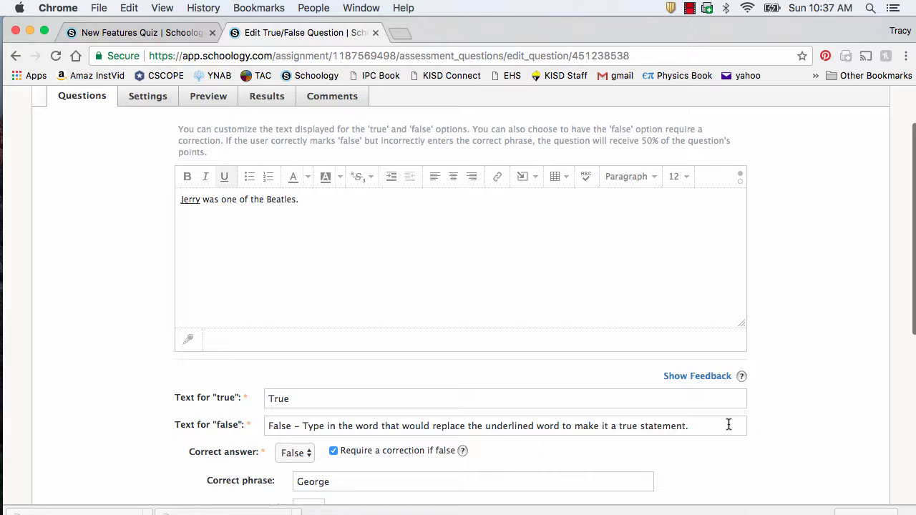
left_click(726, 379)
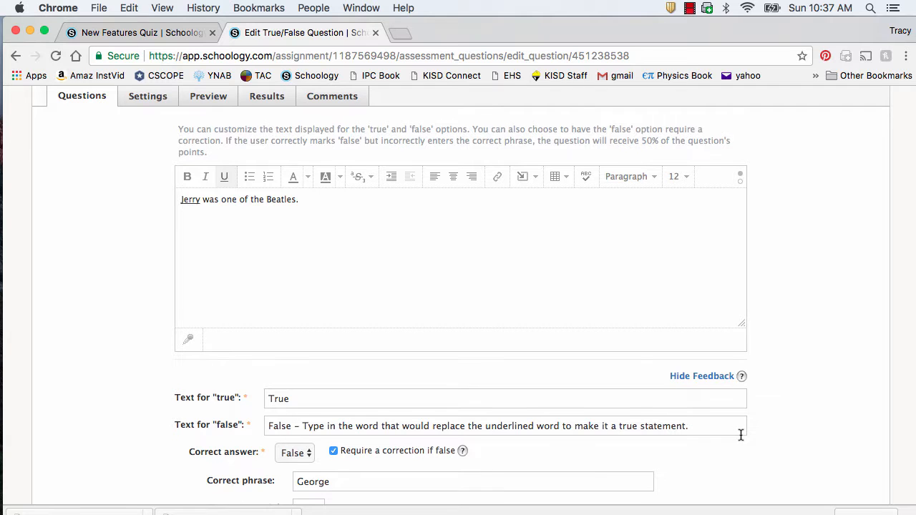
scroll(740, 434, "down", 3)
scroll(740, 440, "down", 2)
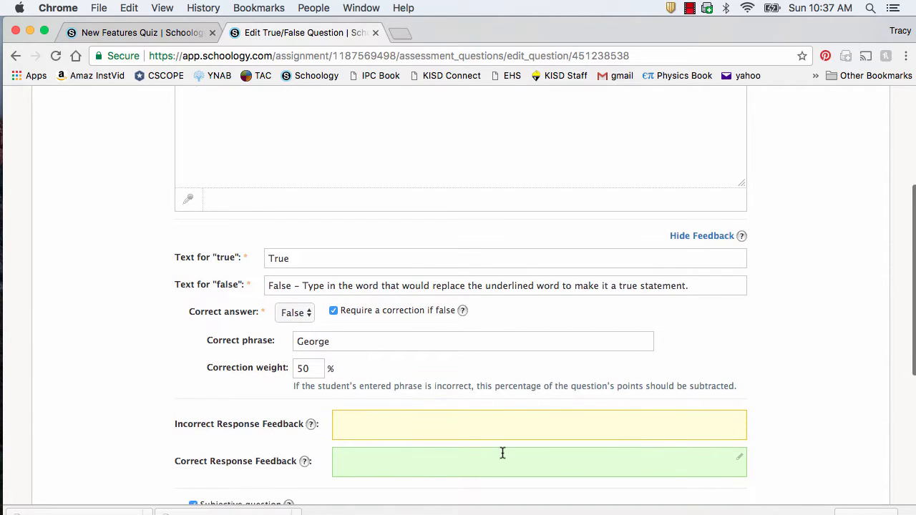
scroll(397, 454, "down", 1)
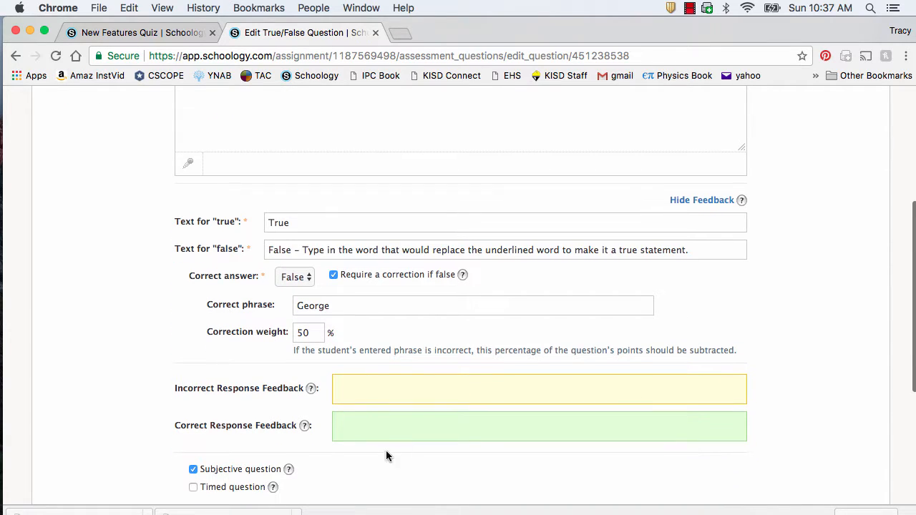
left_click(360, 387)
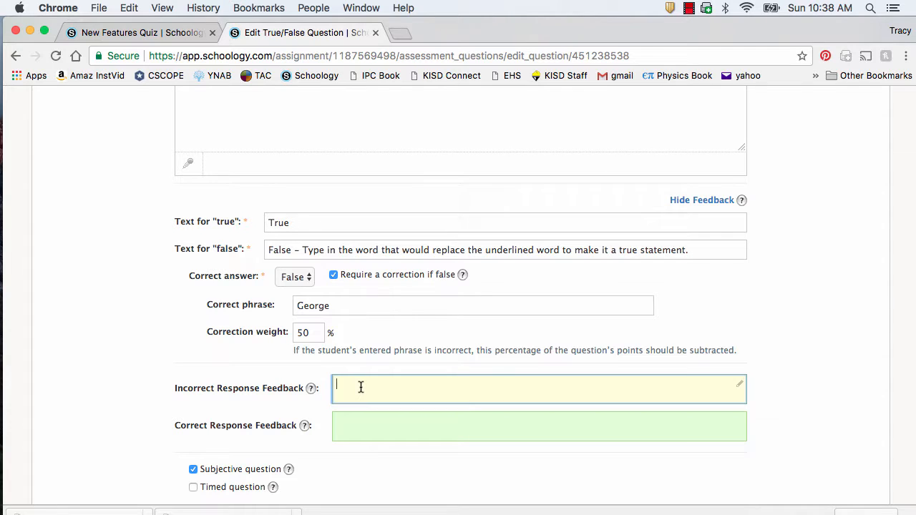
type("This is not true because Jerry is not a Beatle.")
Step: Add correct-answer feedback 'Good job!' and save the question
left_click(353, 424)
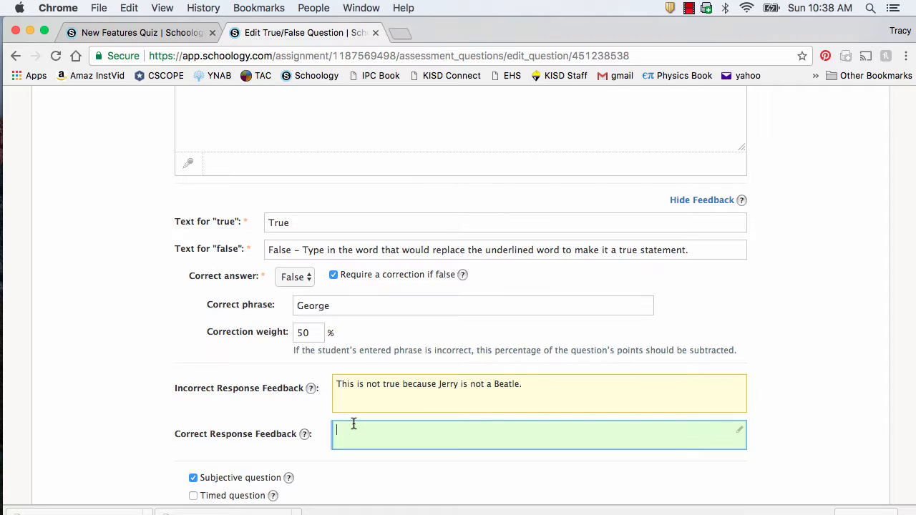
type("Good job!")
scroll(805, 375, "down", 2)
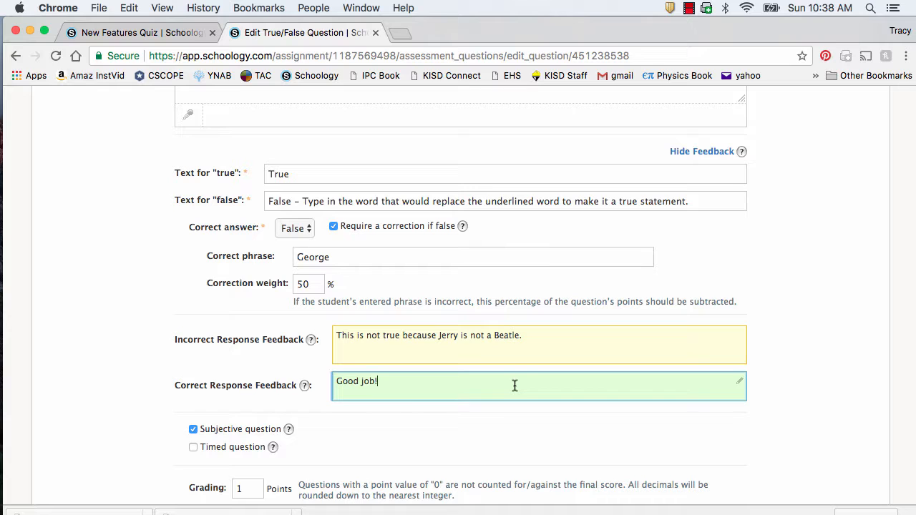
scroll(548, 379, "down", 2)
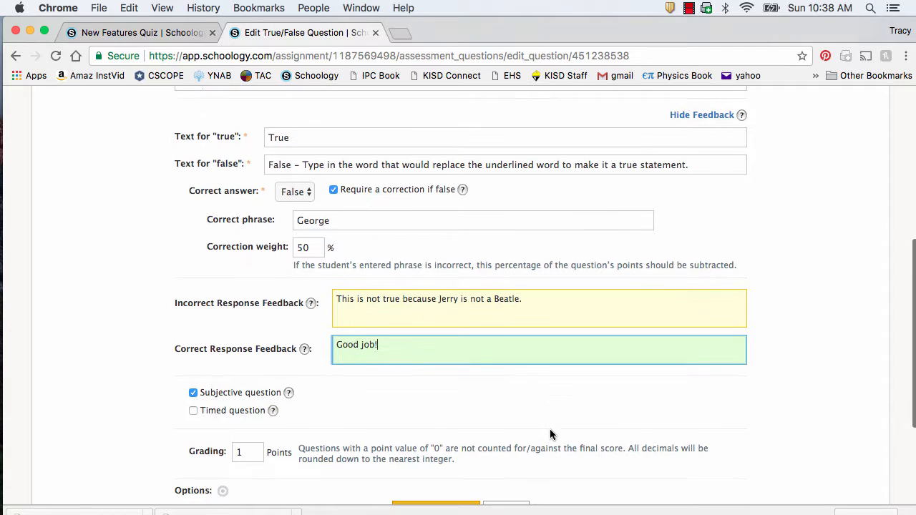
scroll(319, 497, "down", 2)
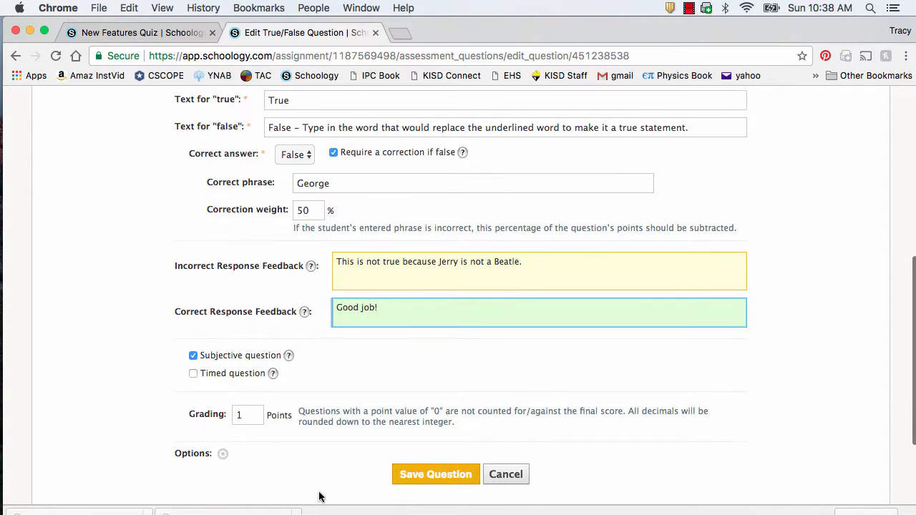
left_click(419, 481)
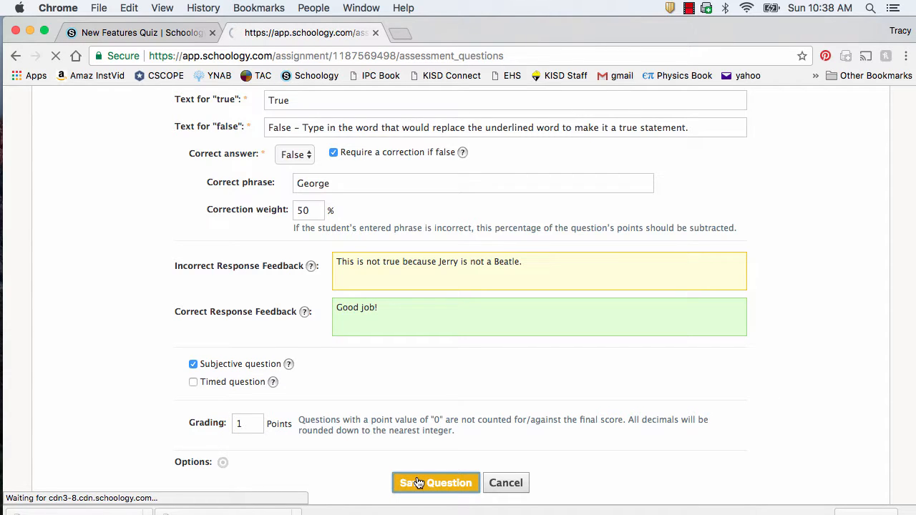
Step: Choose Short-Answer/Essay Question from Quiz 2's Add Question menu
scroll(224, 129, "down", 3)
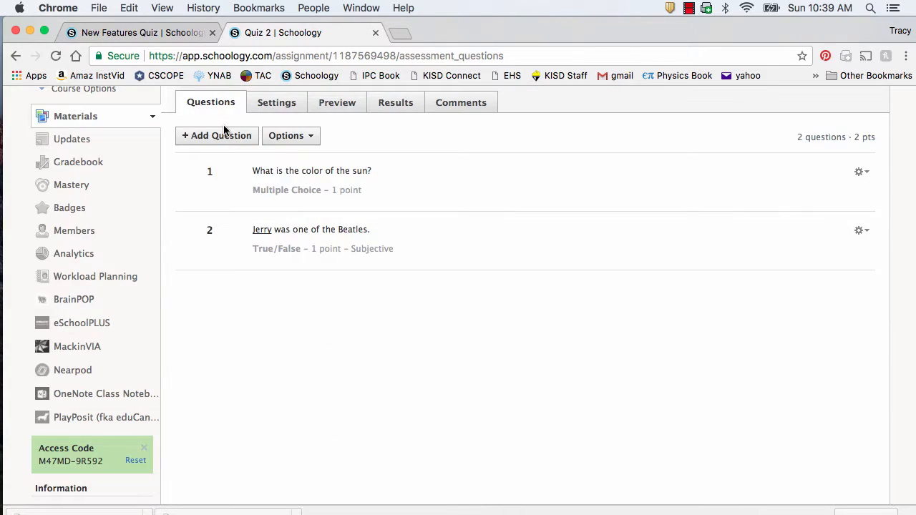
left_click(225, 136)
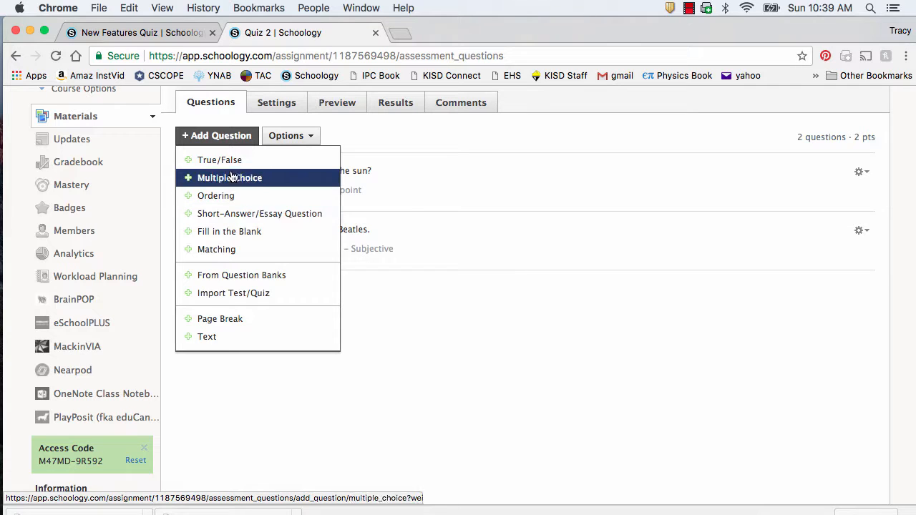
left_click(236, 215)
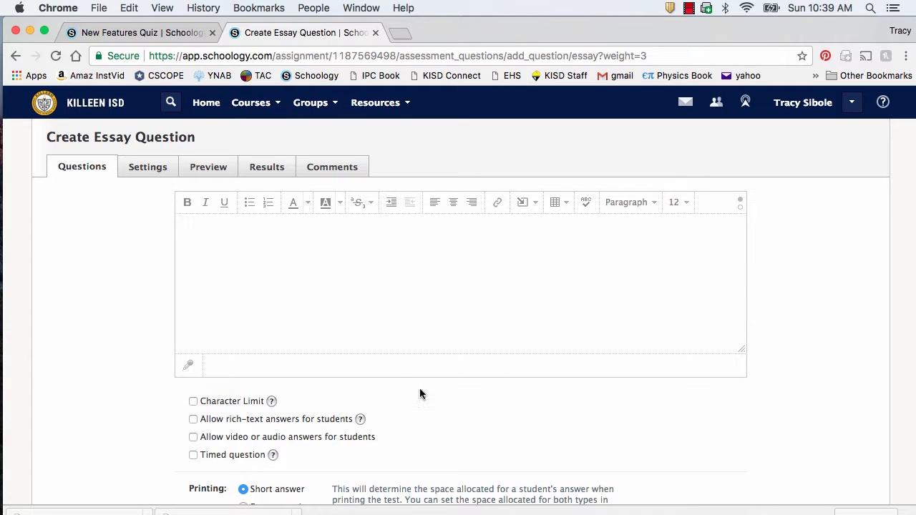
scroll(421, 390, "down", 3)
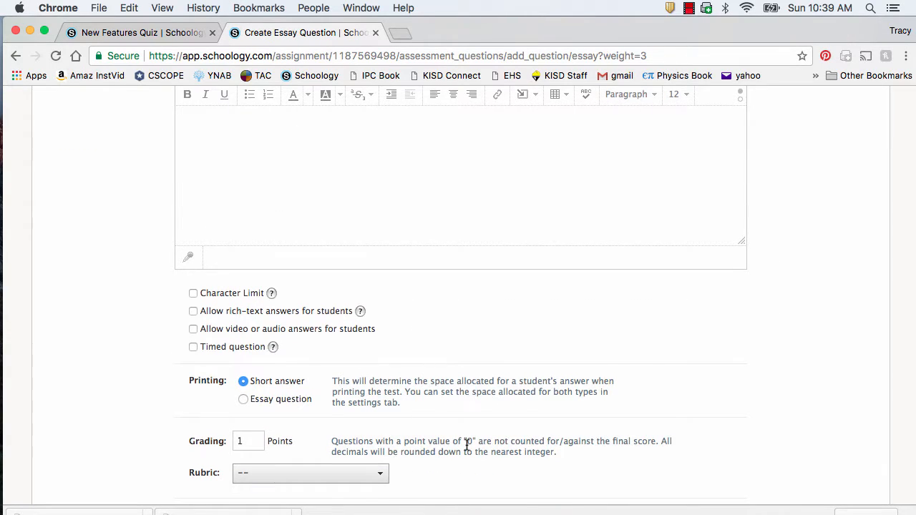
scroll(466, 444, "down", 3)
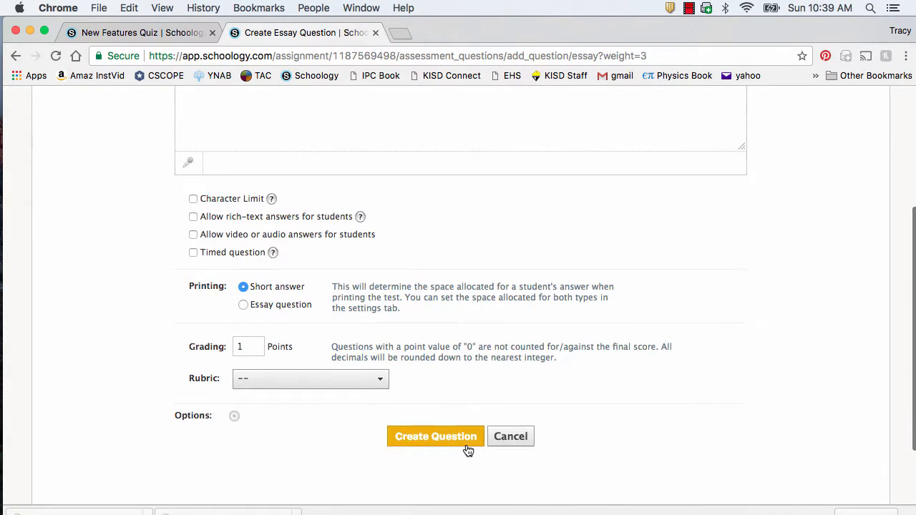
left_click(318, 381)
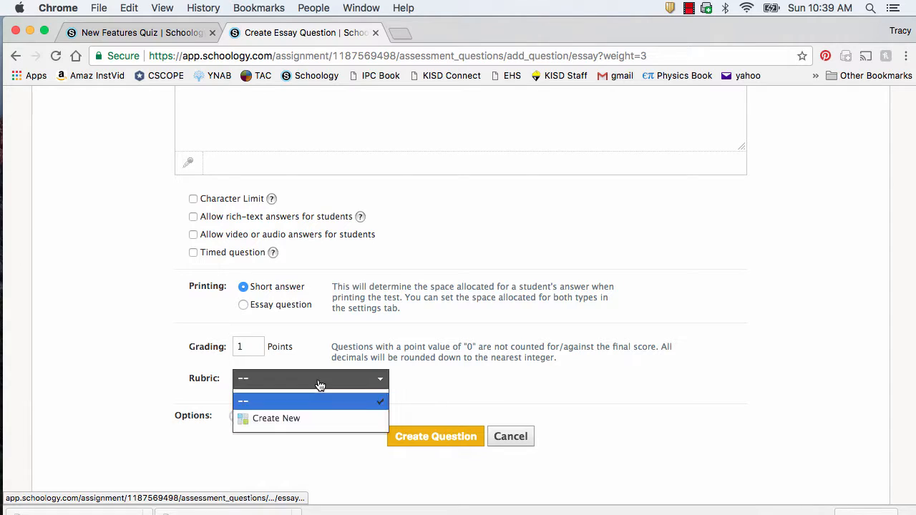
left_click(425, 379)
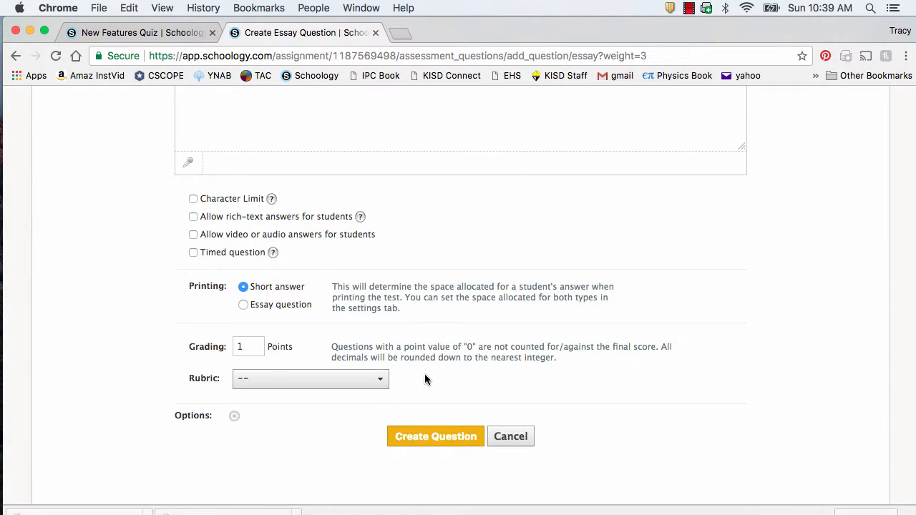
scroll(443, 216, "up", 4)
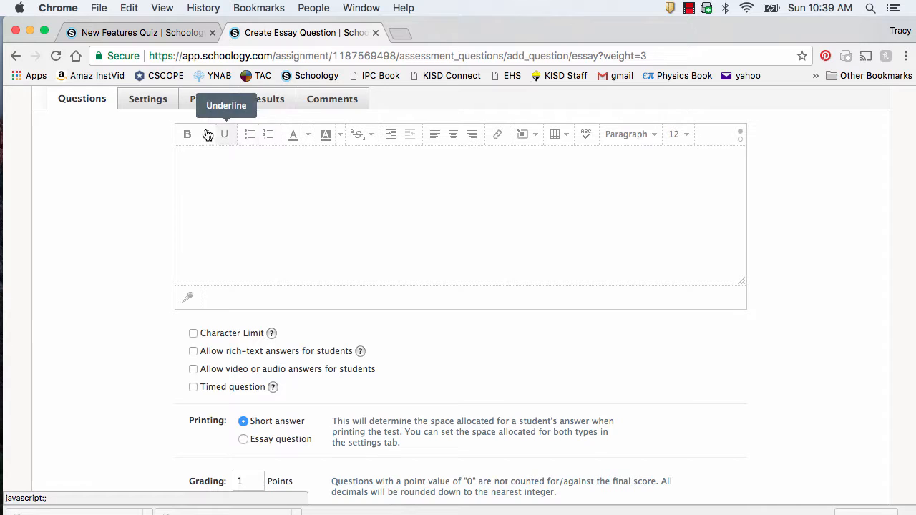
scroll(291, 262, "down", 5)
left_click(511, 350)
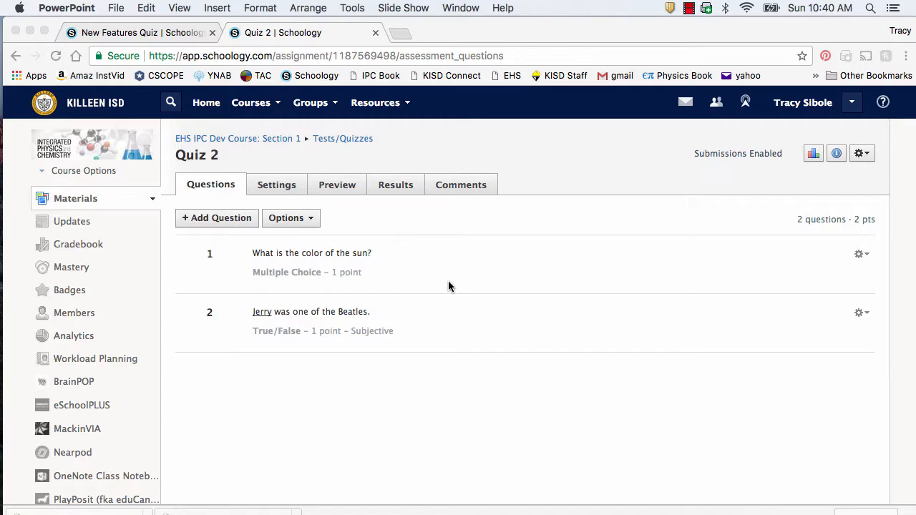
Step: Choose From Question Banks in Quiz 2's Add Question menu
left_click(231, 218)
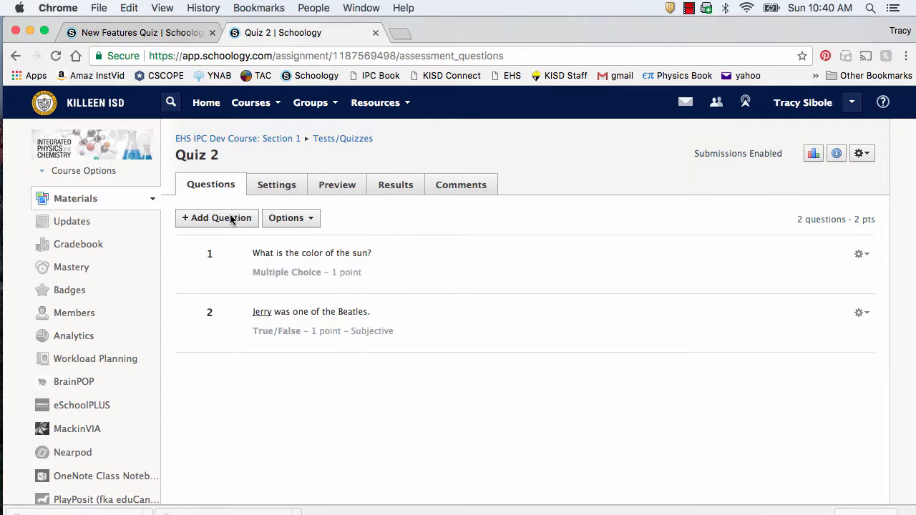
left_click(230, 218)
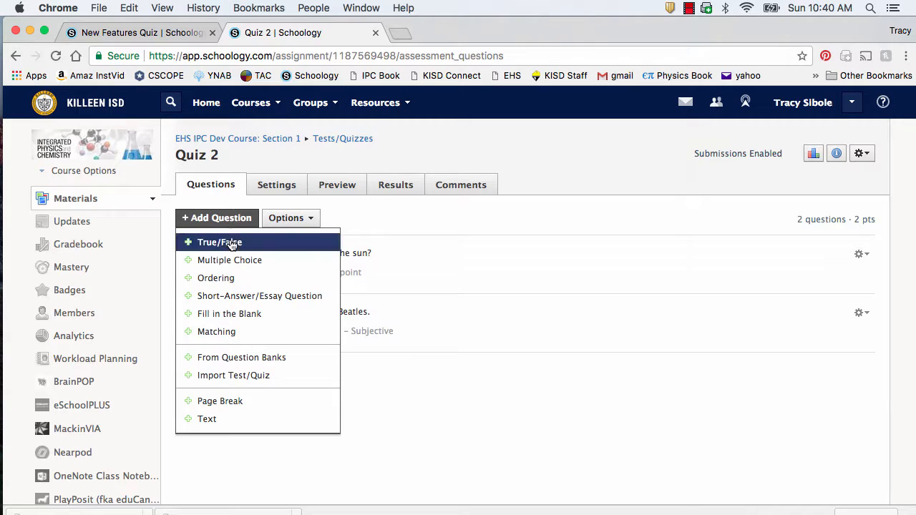
left_click(271, 358)
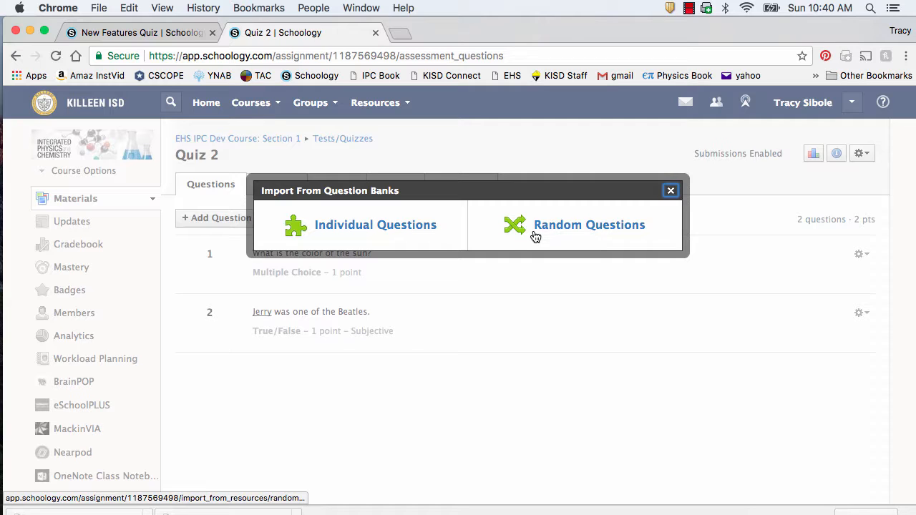
Step: Pick Individual Questions and browse IPC Resources > 01 Properties of Matter > Question Banks > Separated by Concept
left_click(409, 228)
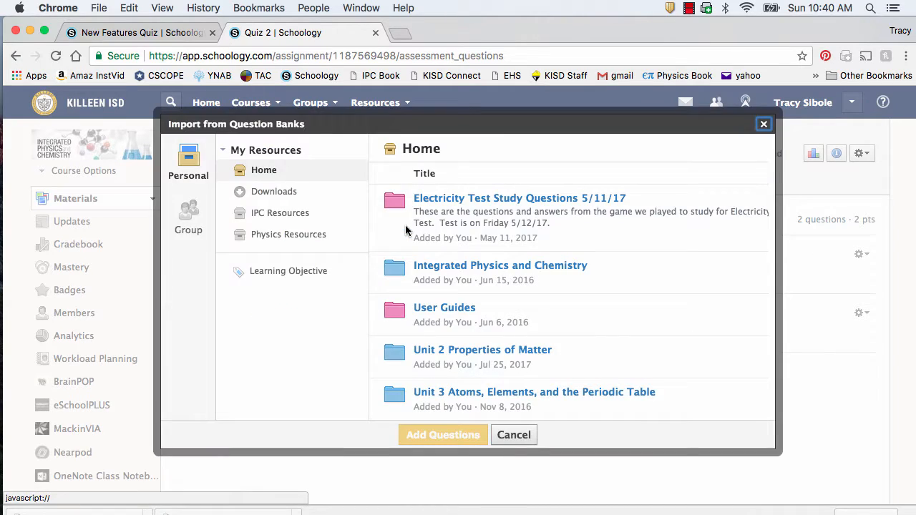
left_click(289, 219)
left_click(489, 198)
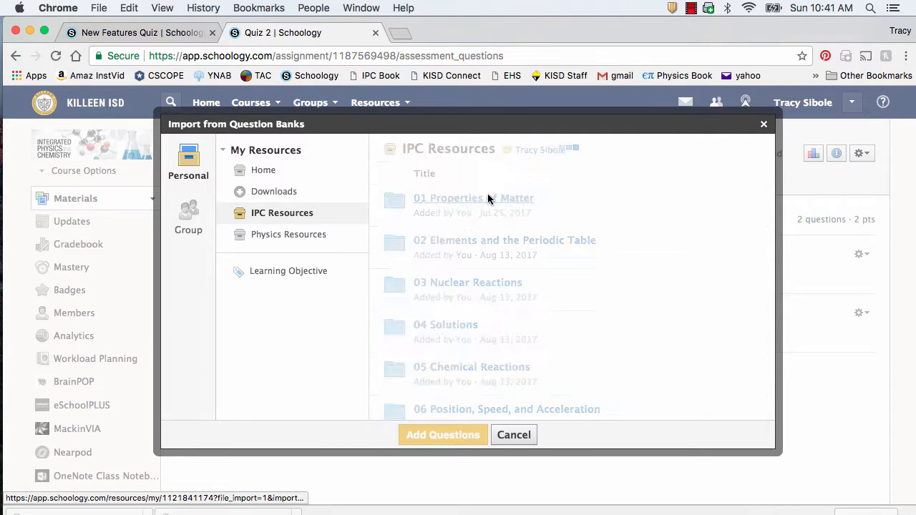
scroll(476, 308, "down", 5)
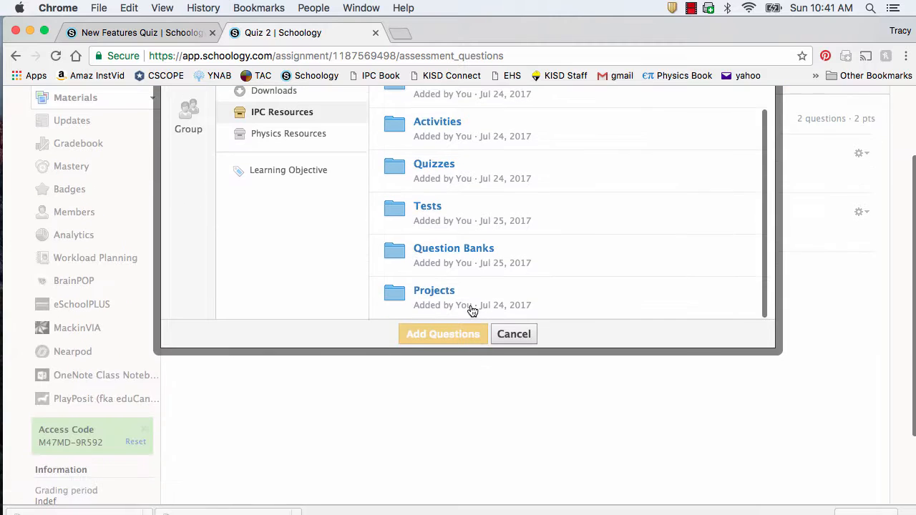
left_click(478, 252)
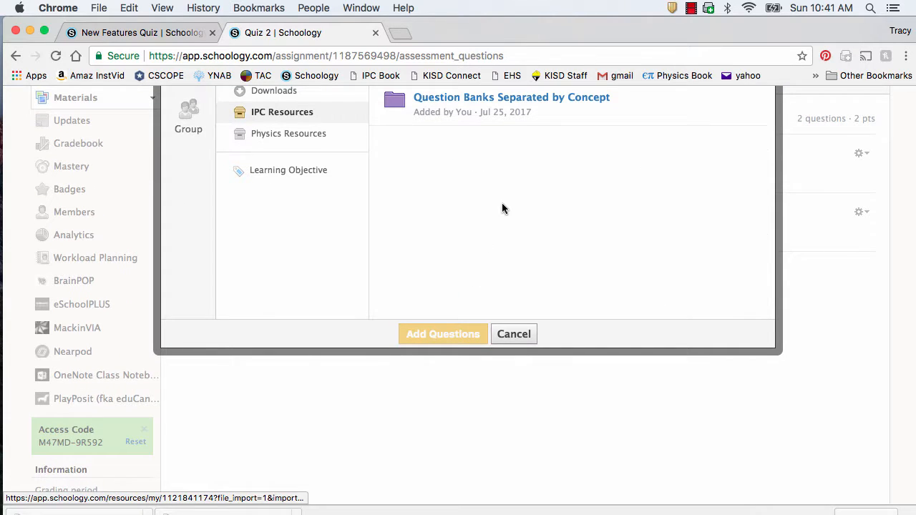
scroll(502, 209, "up", 2)
left_click(512, 170)
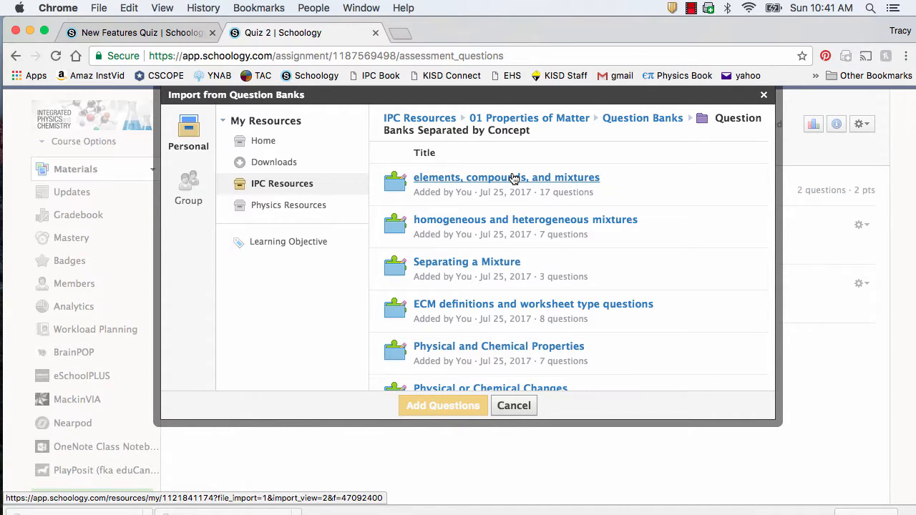
Step: Tick three diagram questions in the elements, compounds, and mixtures bank
left_click(512, 182)
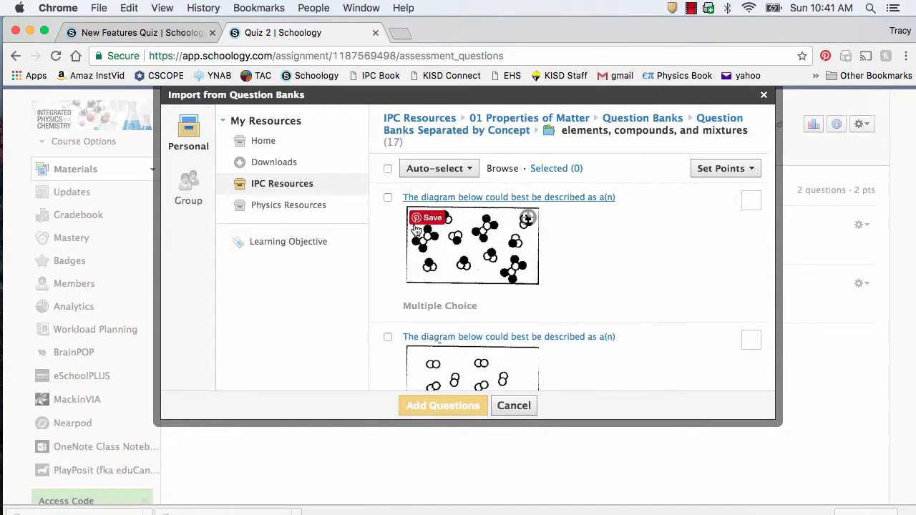
left_click(388, 198)
scroll(398, 269, "down", 5)
scroll(399, 269, "down", 5)
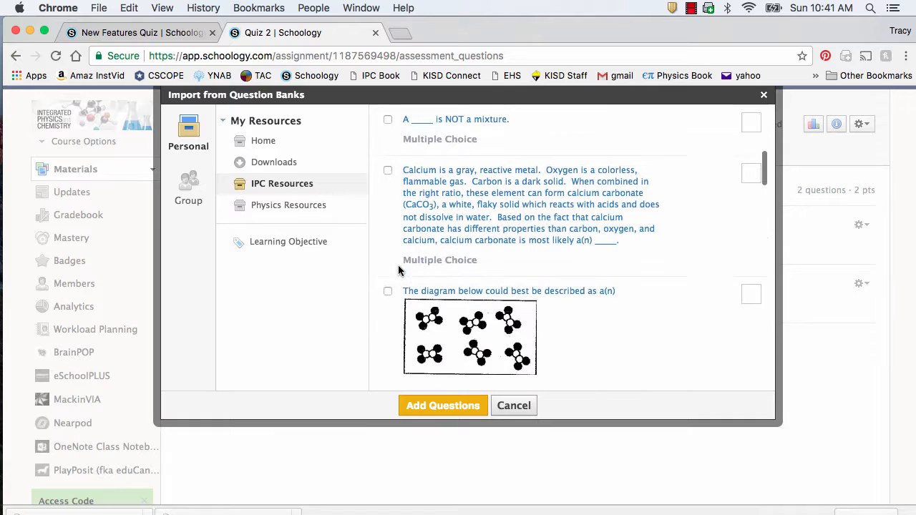
left_click(387, 214)
scroll(587, 317, "down", 10)
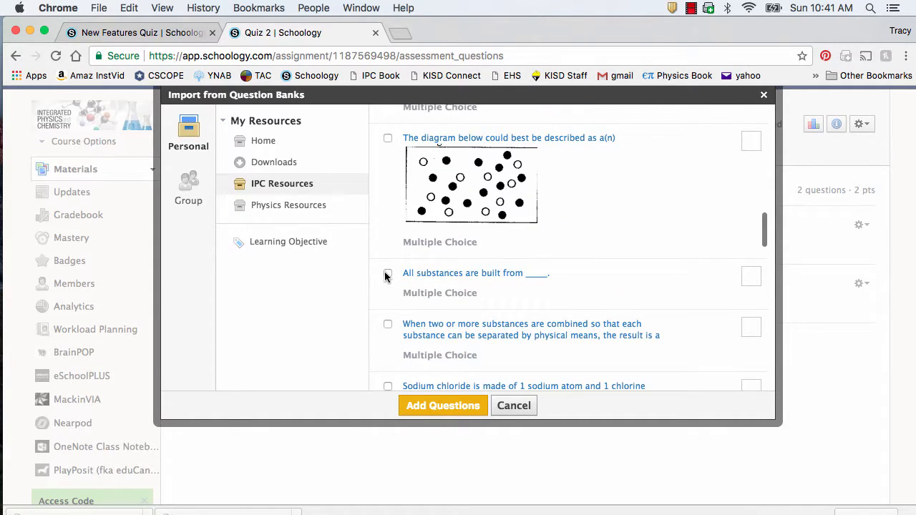
left_click(387, 273)
Step: Give each of the three chosen questions 1 point and add them to Quiz 2
left_click(750, 277)
type("1")
scroll(751, 276, "up", 2)
scroll(751, 282, "up", 5)
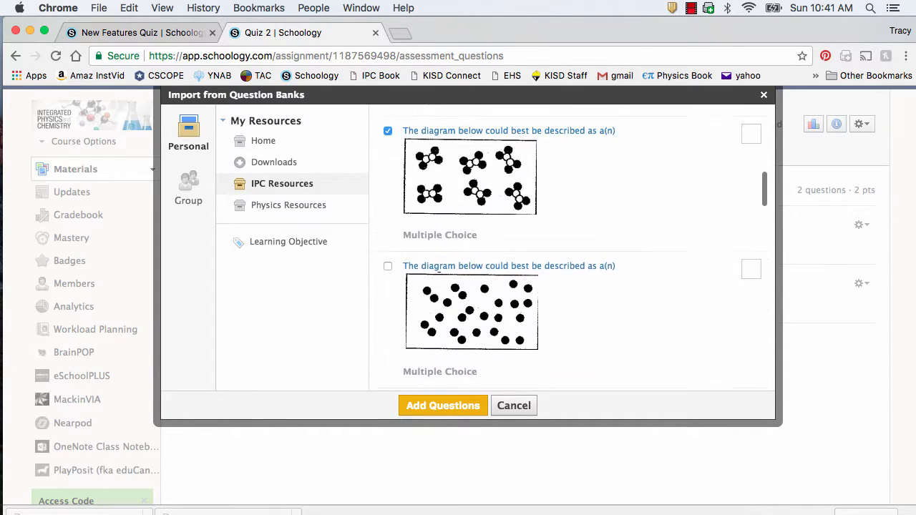
left_click(751, 184)
type("1")
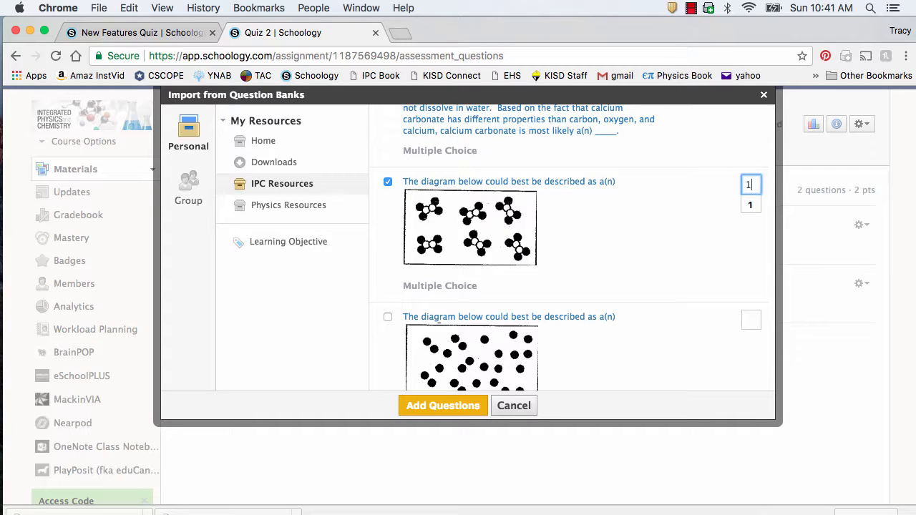
scroll(752, 191, "up", 2)
scroll(751, 143, "up", 3)
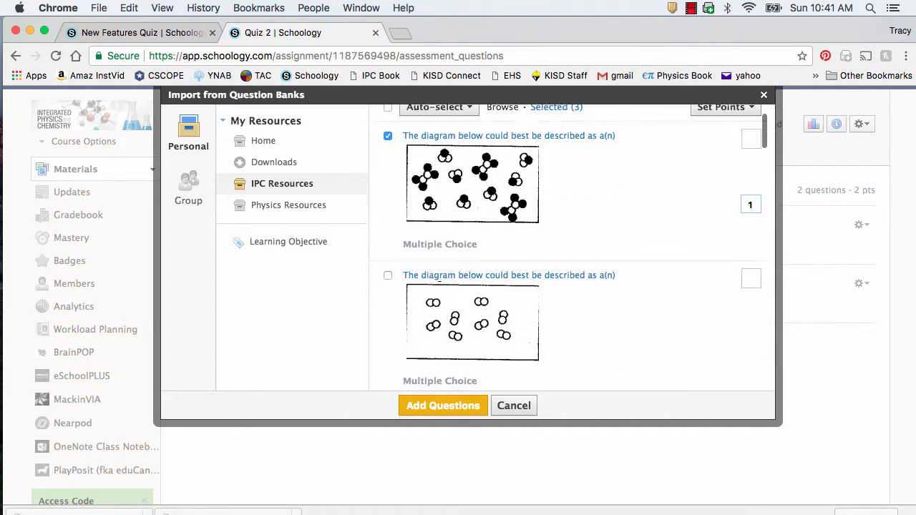
left_click(752, 142)
type("1")
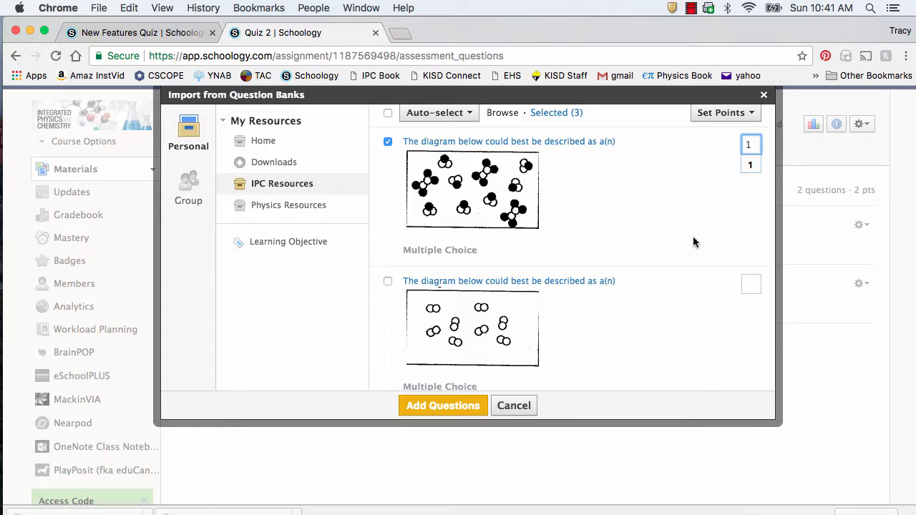
scroll(693, 237, "down", 2)
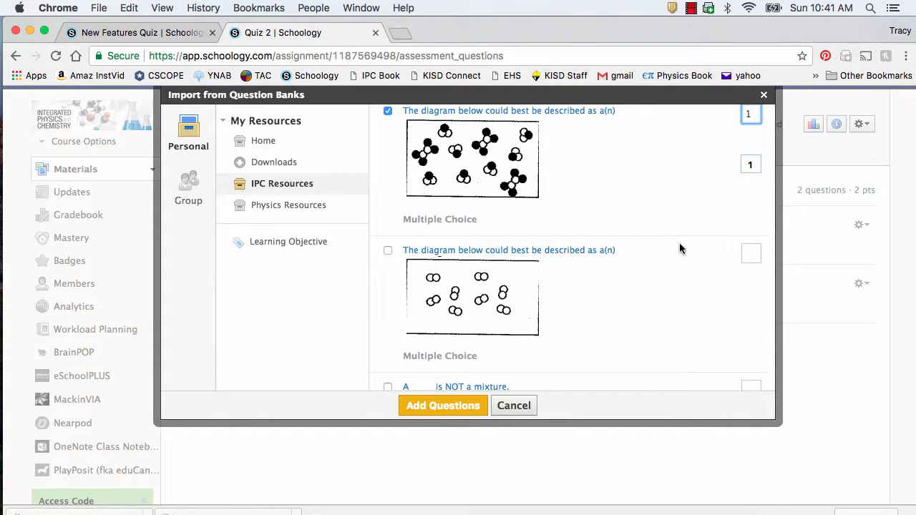
left_click(473, 406)
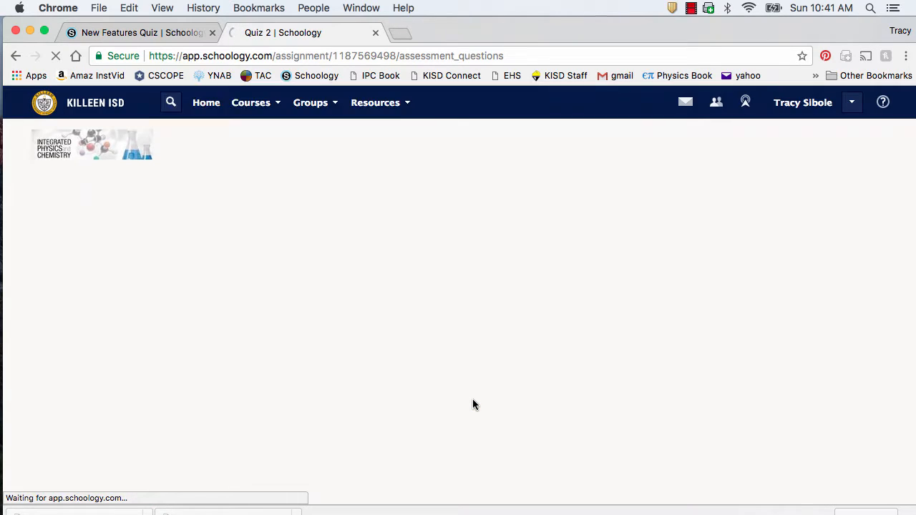
scroll(537, 410, "down", 5)
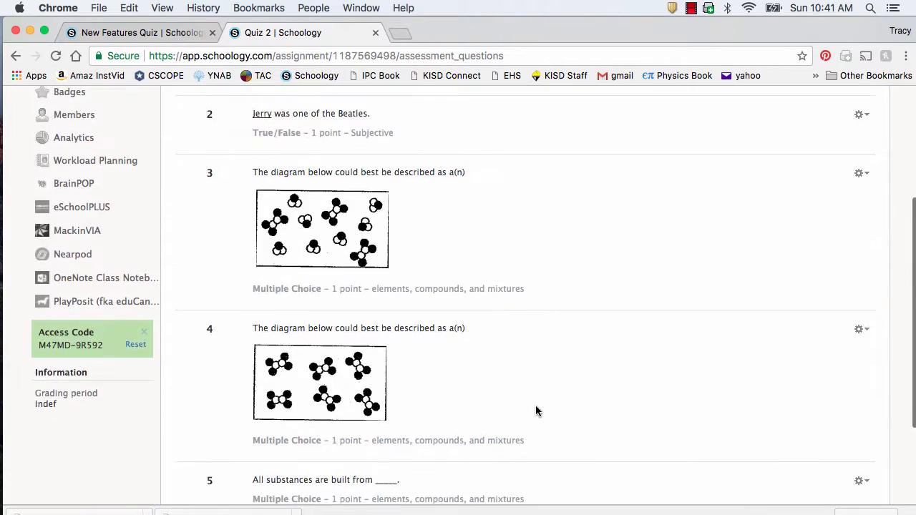
scroll(491, 227, "up", 2)
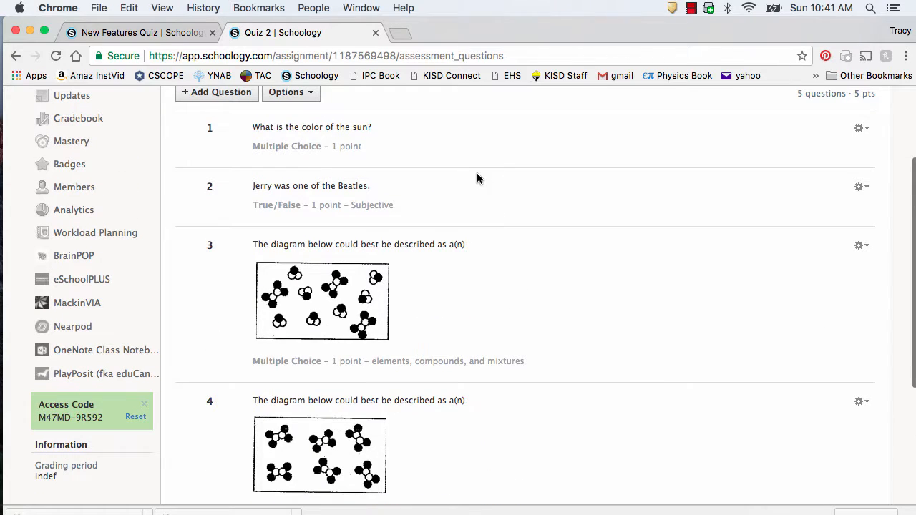
scroll(521, 413, "down", 4)
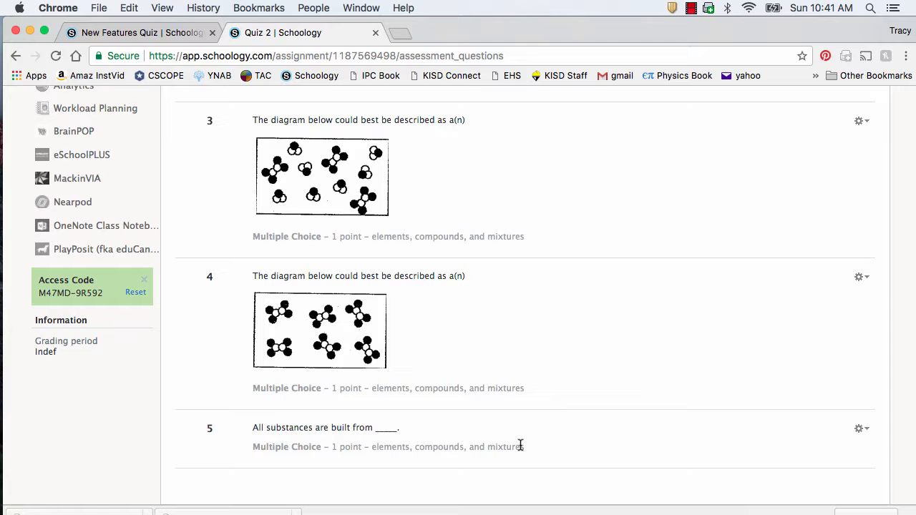
scroll(511, 368, "up", 8)
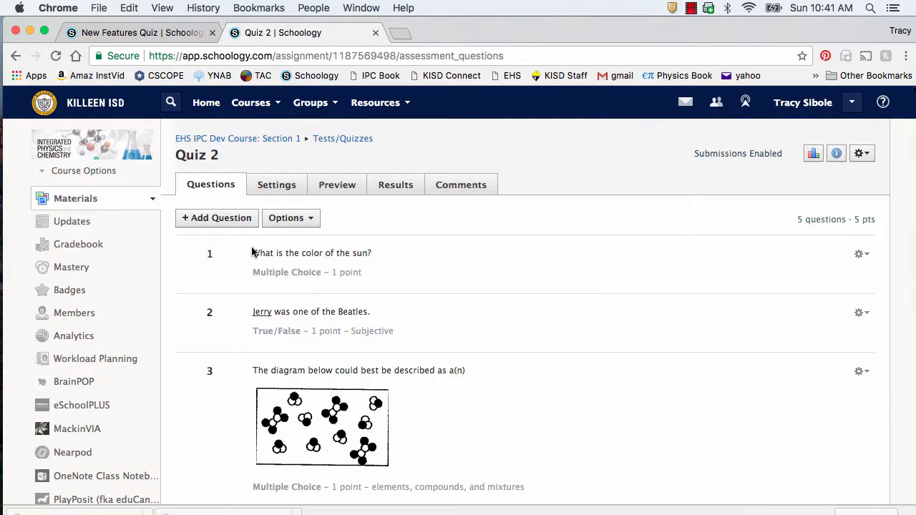
Step: Choose Random Questions from question banks and browse to the Question Banks Separated by Concept folder
left_click(237, 224)
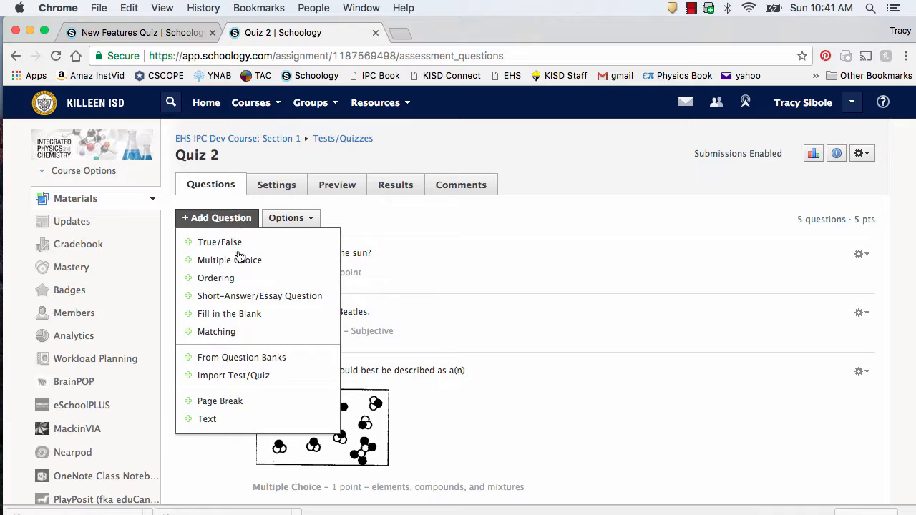
left_click(244, 357)
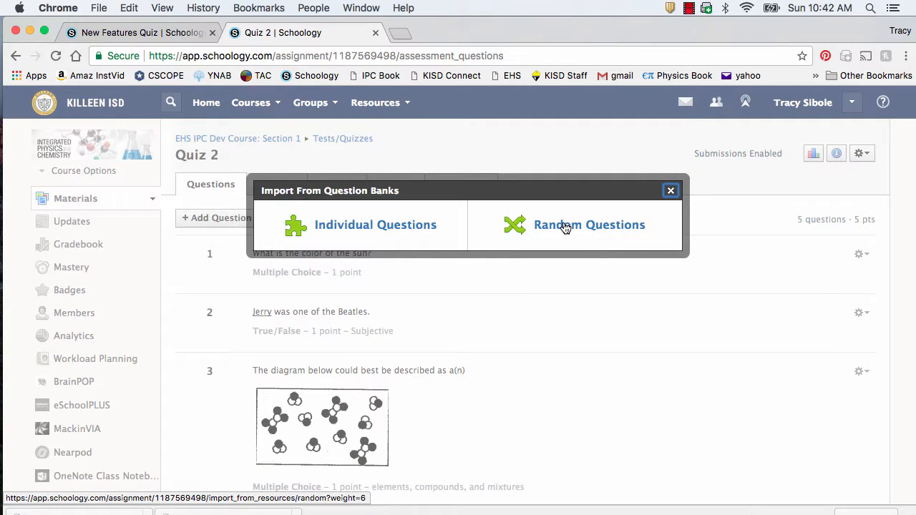
left_click(566, 228)
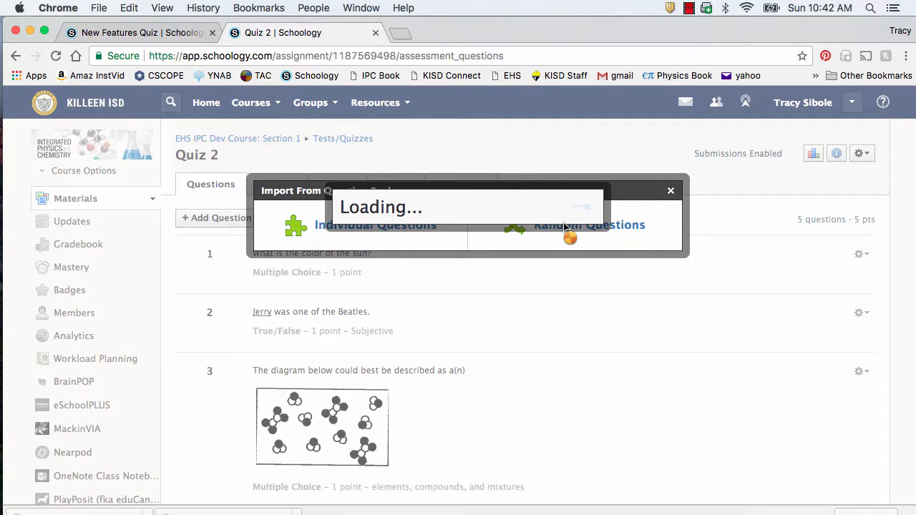
scroll(527, 262, "up", 3)
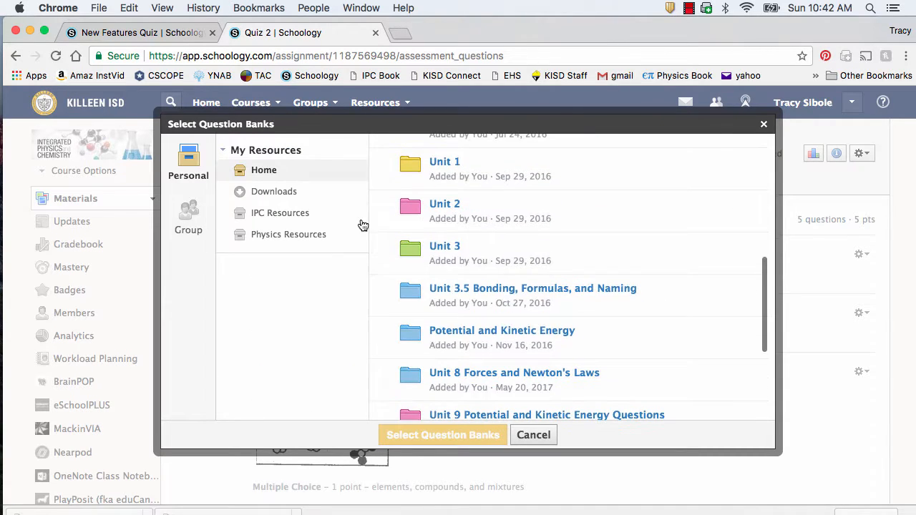
left_click(303, 212)
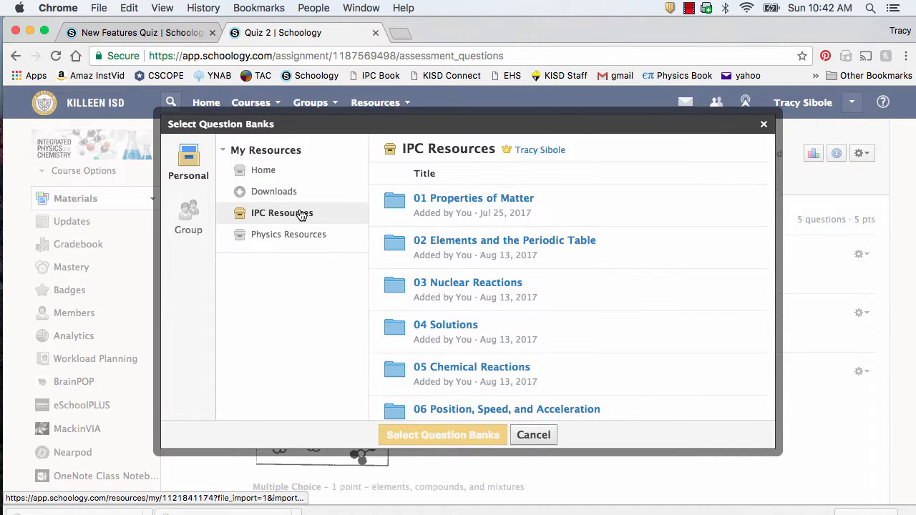
left_click(447, 203)
scroll(458, 300, "down", 5)
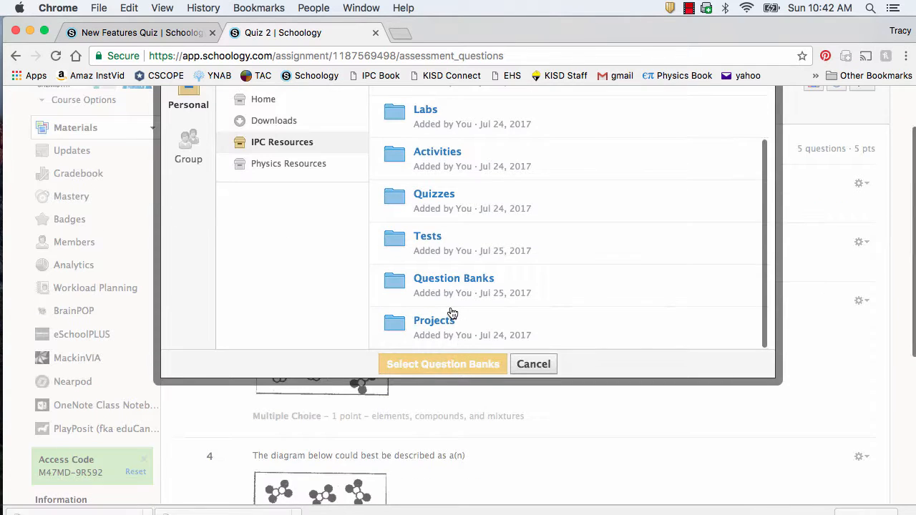
left_click(450, 279)
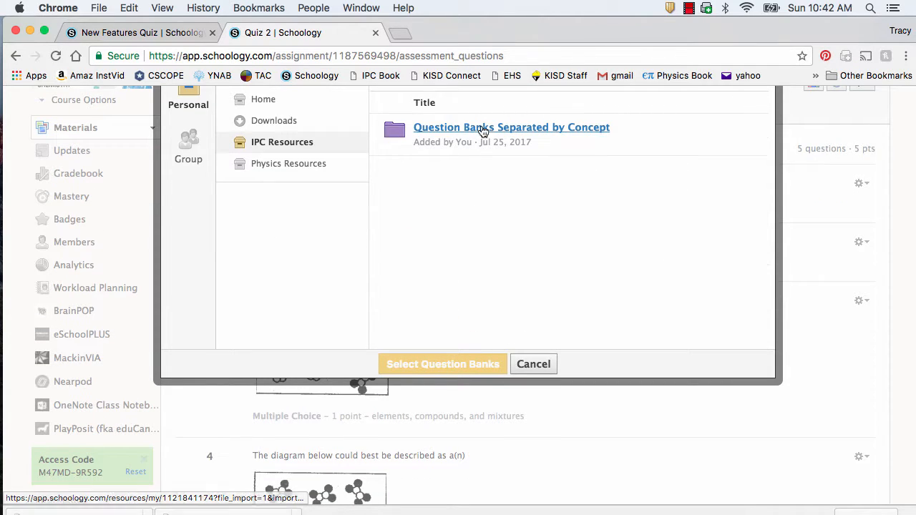
left_click(484, 128)
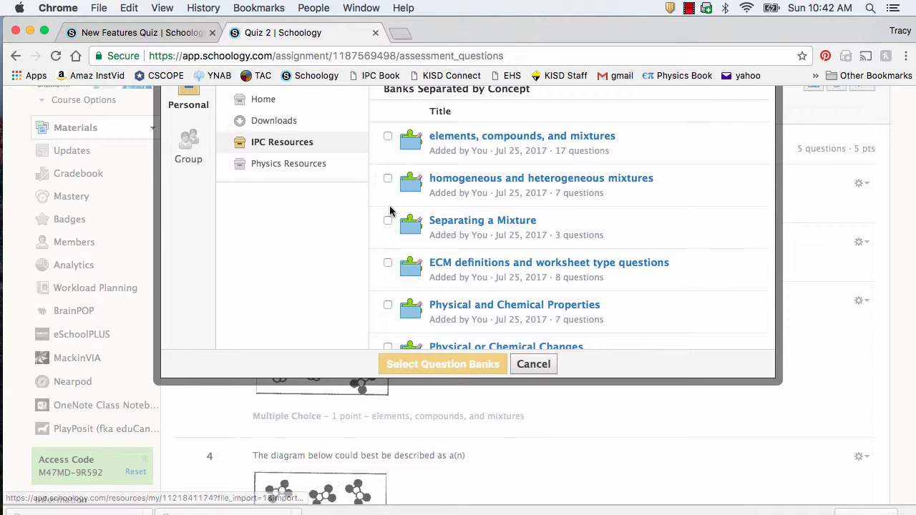
Step: Select the homogeneous/heterogeneous mixtures, Separating a Mixture, and Physical and Chemical Properties banks
scroll(507, 175, "up", 3)
scroll(507, 175, "down", 1)
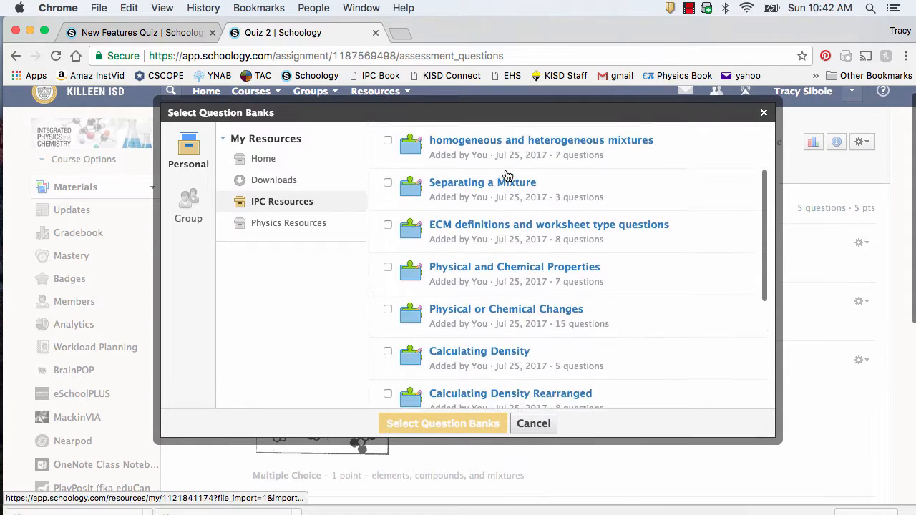
scroll(507, 175, "up", 3)
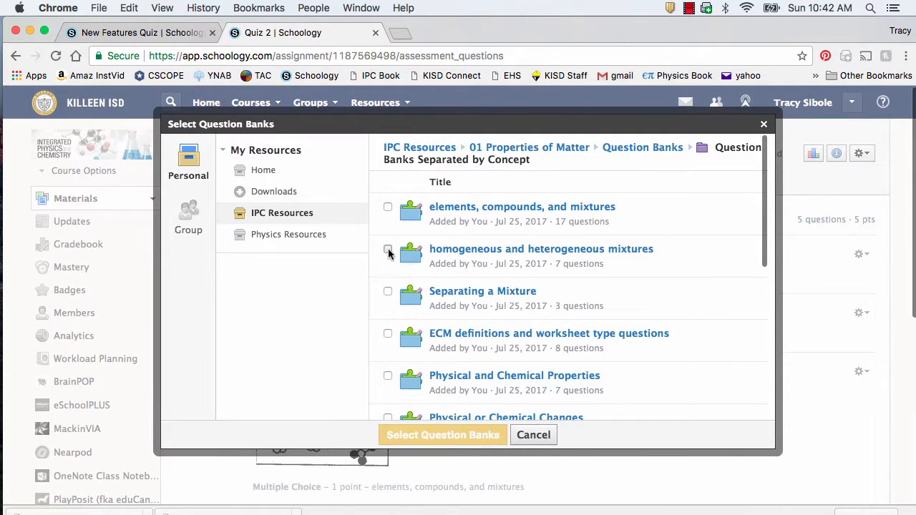
left_click(388, 249)
left_click(388, 292)
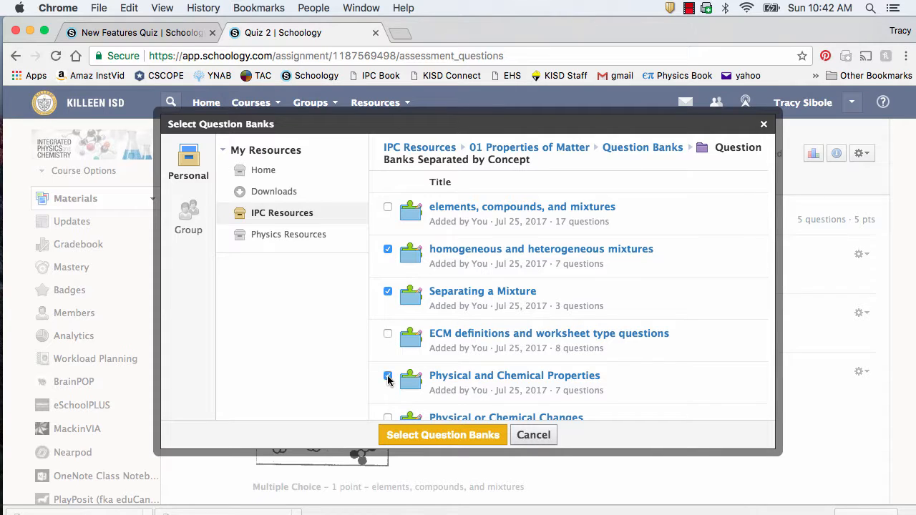
left_click(443, 436)
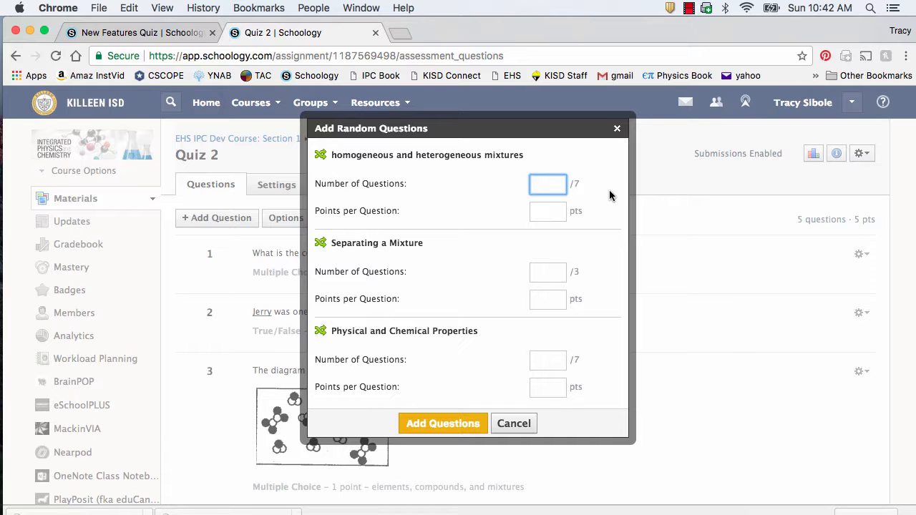
Step: Draw 2 mixtures, 1 separating and 2 properties questions at 1 point each into Quiz 2
type("2")
left_click(552, 214)
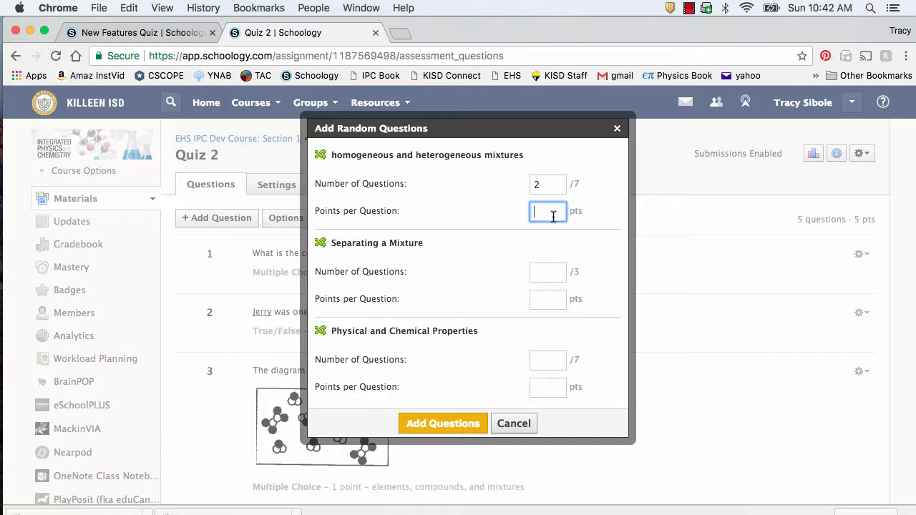
type("1")
left_click(556, 273)
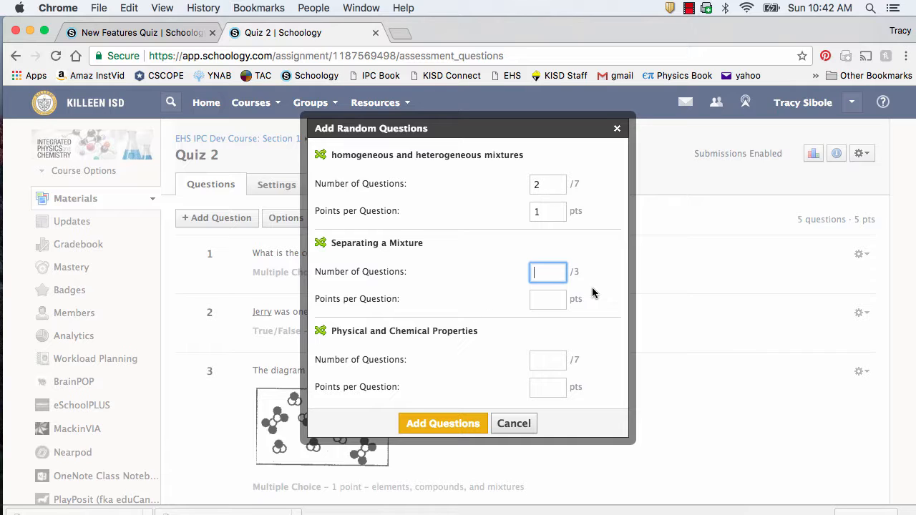
type("1")
left_click(557, 300)
type("1")
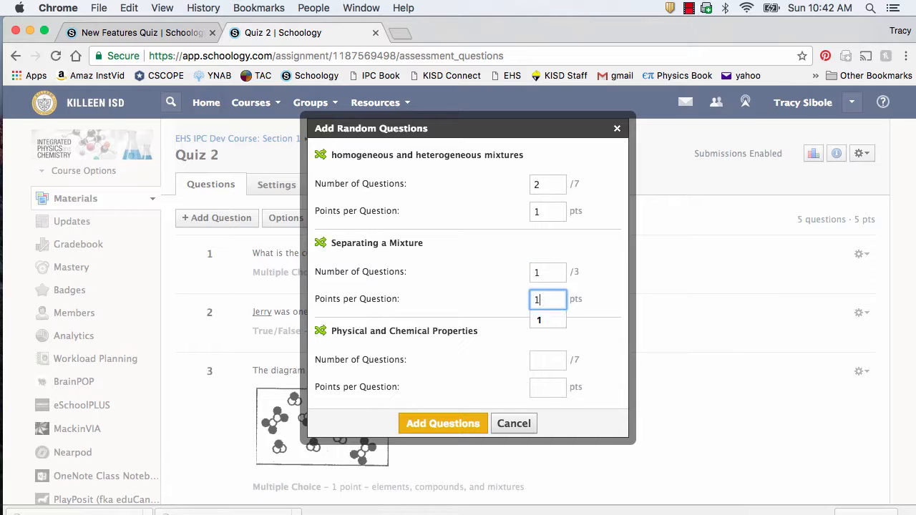
left_click(543, 358)
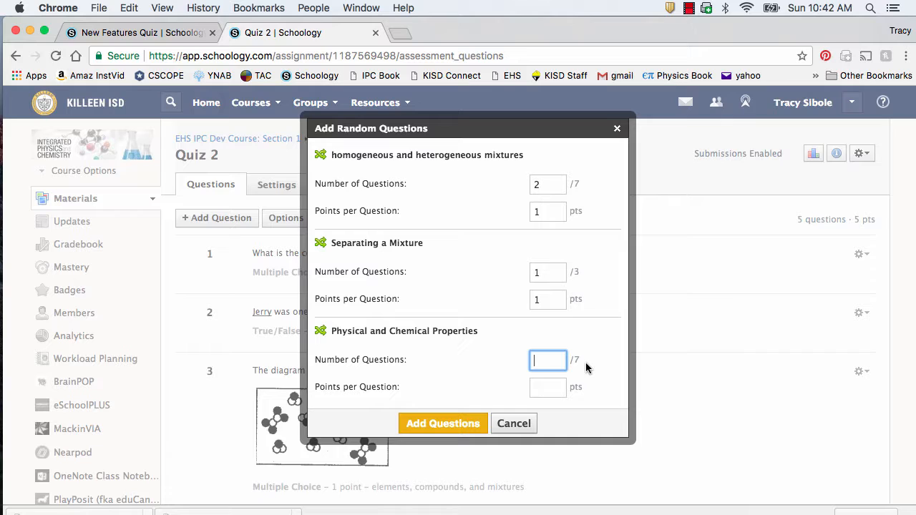
type("2")
left_click(552, 390)
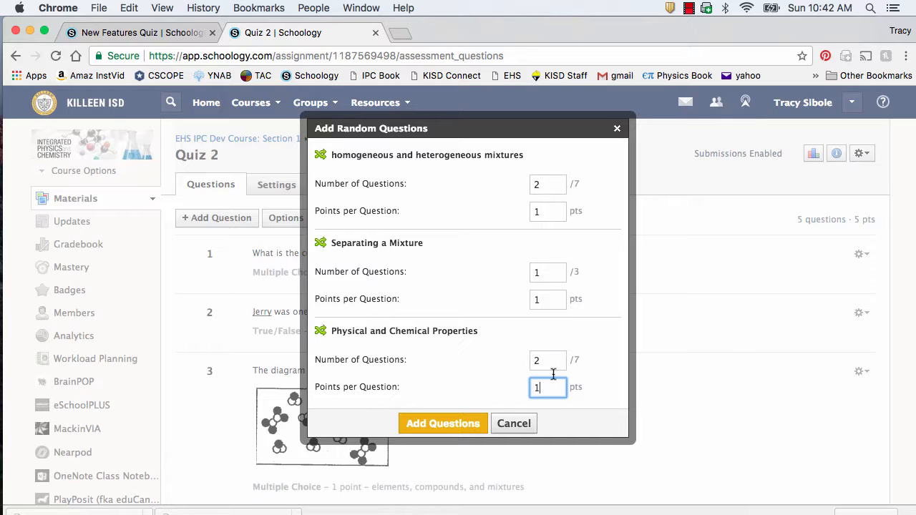
left_click(471, 424)
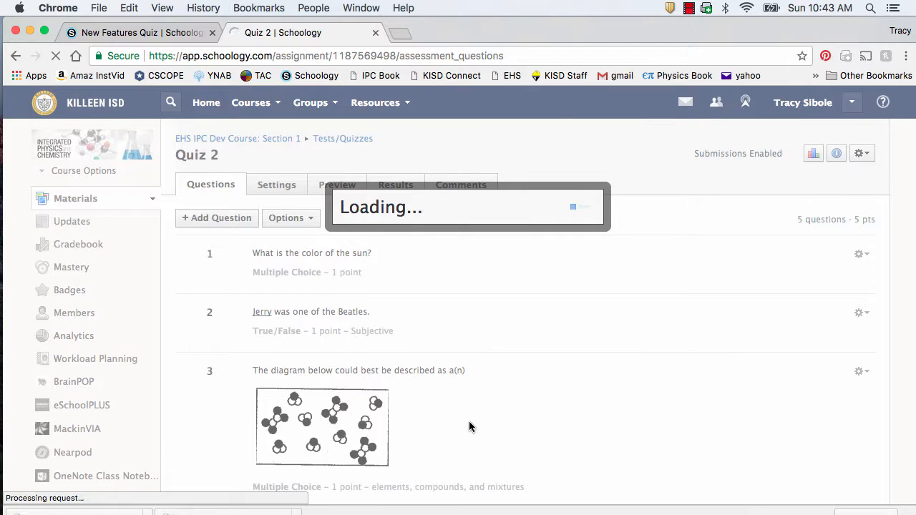
Step: Scroll through Quiz 2 to verify 10 questions totaling 10 pts, with random sets at questions 6–7, 8 and 9–10
scroll(469, 423, "down", 2)
scroll(470, 425, "down", 10)
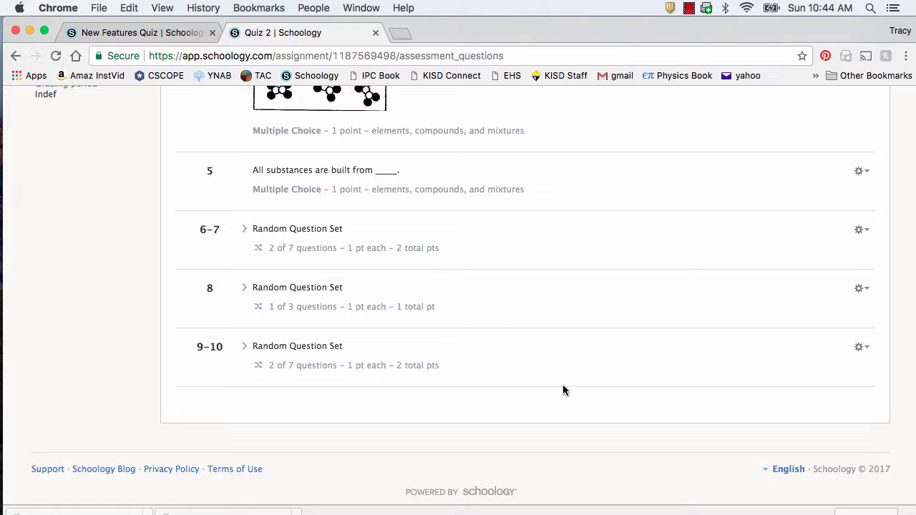
scroll(563, 386, "up", 5)
scroll(562, 389, "up", 3)
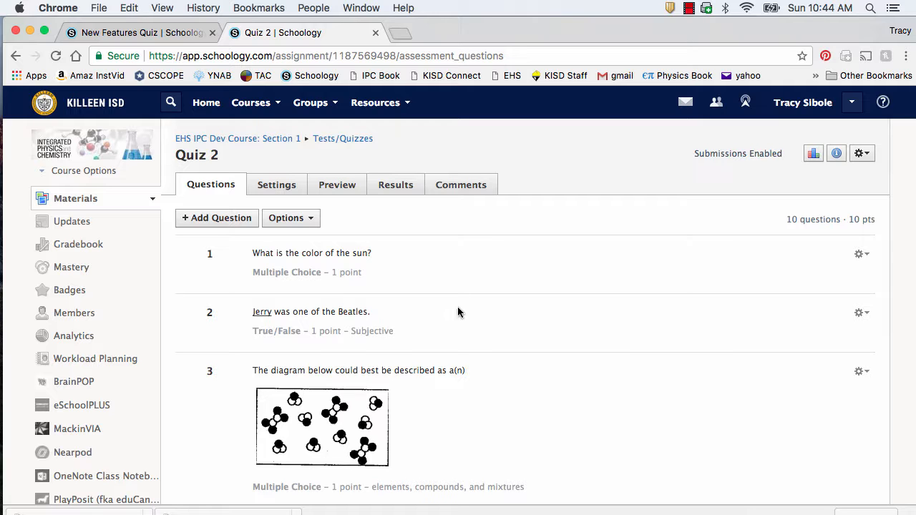
scroll(464, 347, "down", 1)
scroll(462, 344, "down", 5)
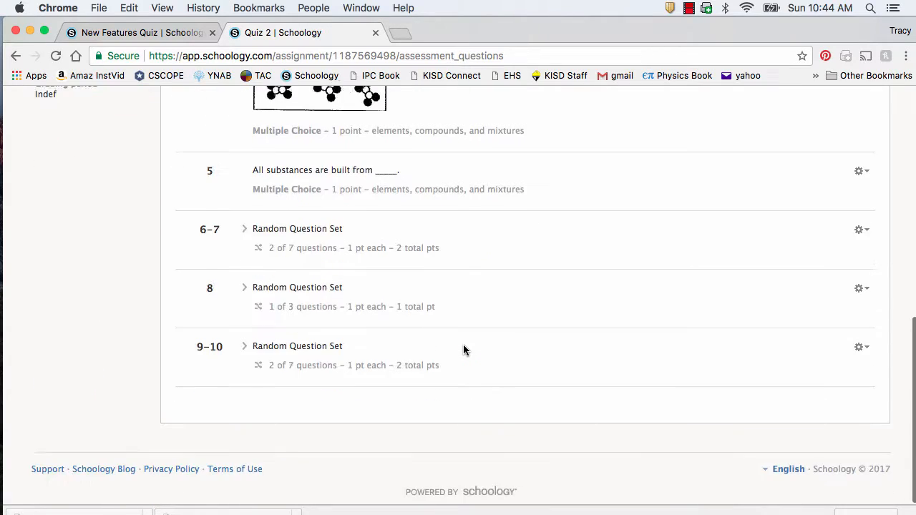
scroll(489, 140, "up", 6)
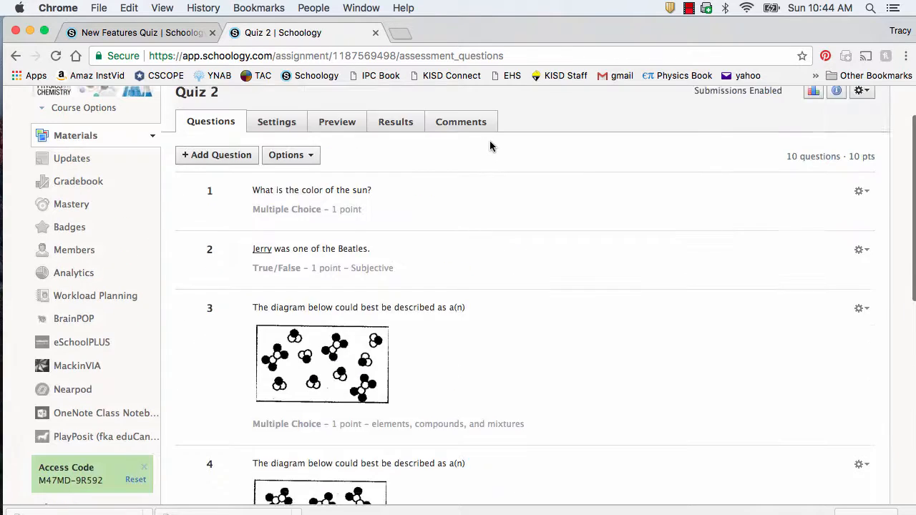
Step: Save Quiz 2's settings with the 30-minute limit and 3 attempts graded by highest score
left_click(282, 179)
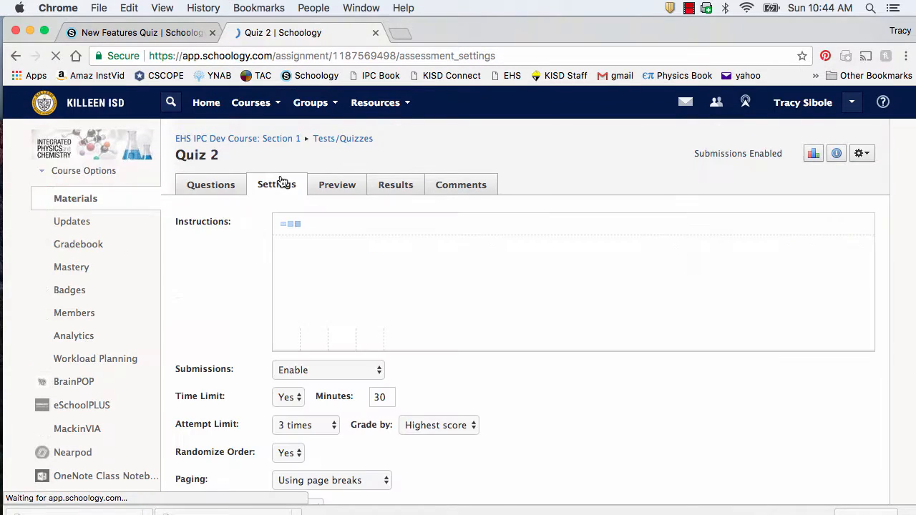
scroll(415, 467, "down", 5)
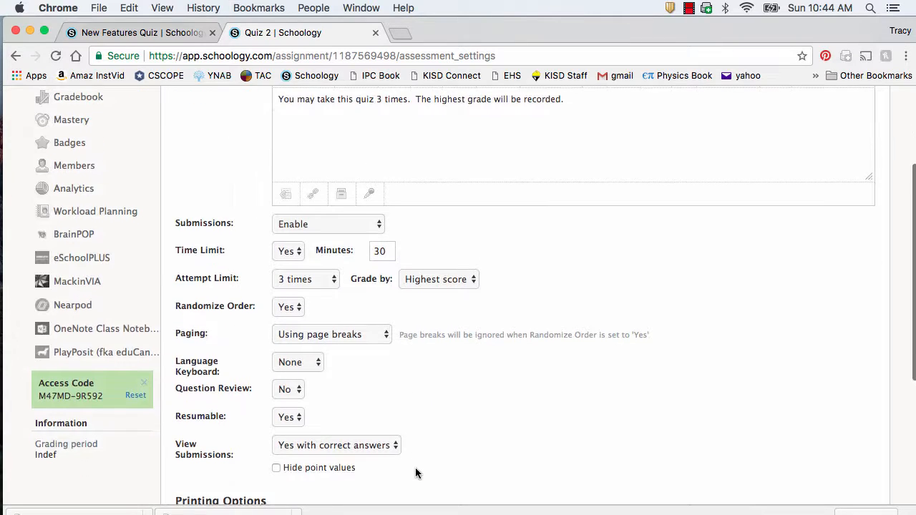
scroll(415, 466, "down", 3)
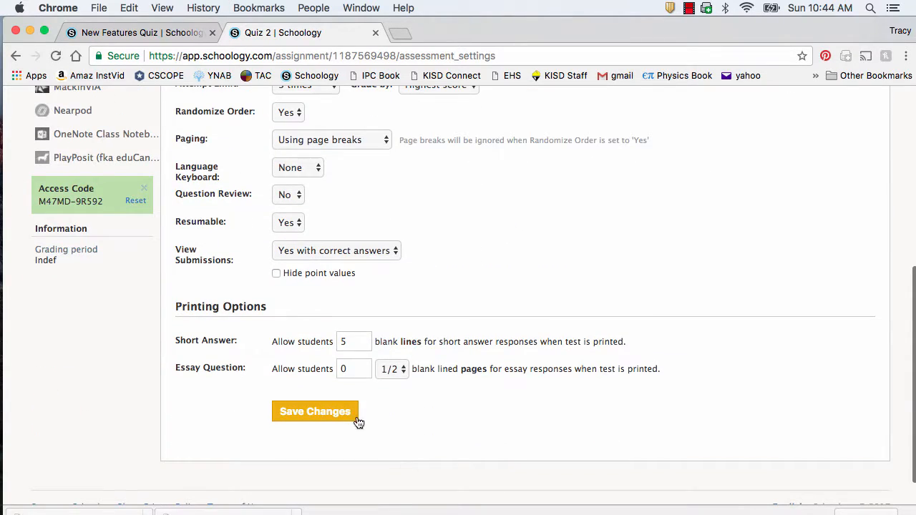
left_click(344, 412)
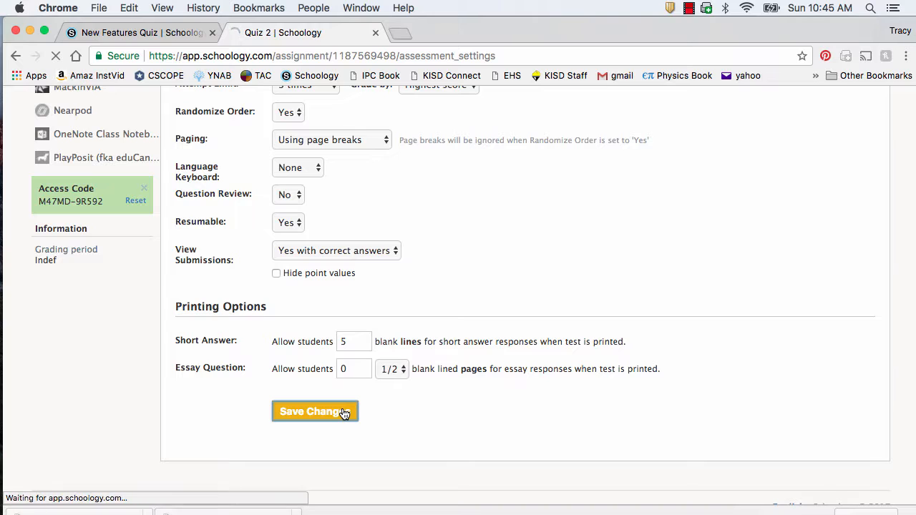